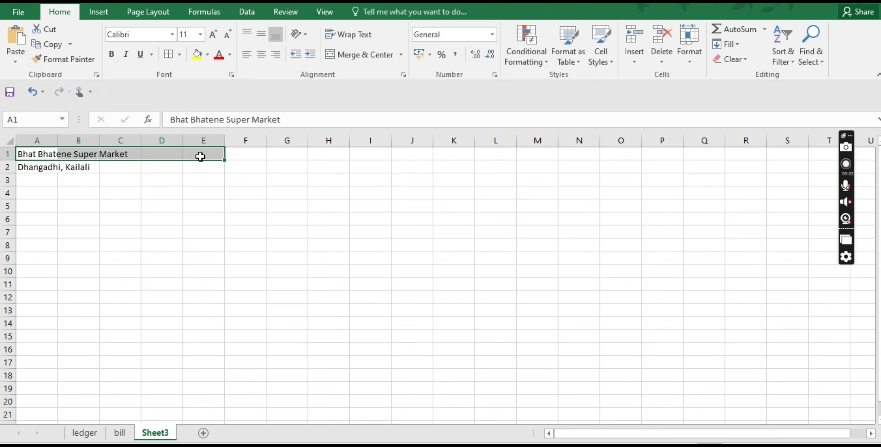
# Merge and center the store name across A1:E1 and the address line across A2:E2.
pyautogui.click(346, 54)
pyautogui.click(45, 167)
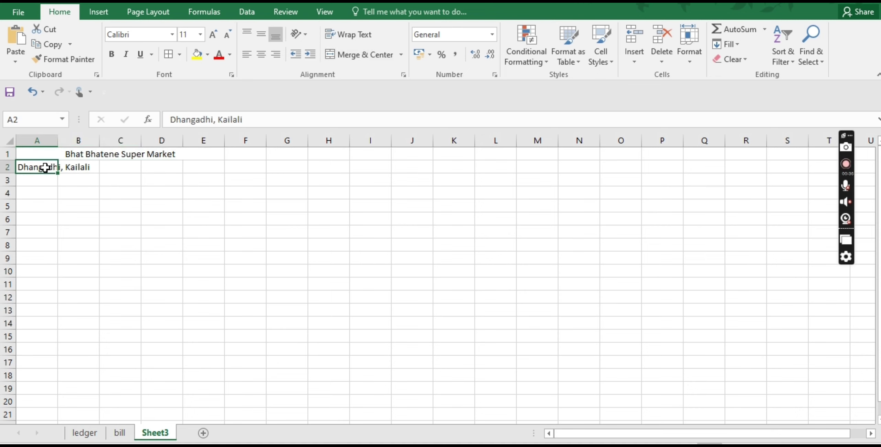
pyautogui.moveTo(46, 167); pyautogui.dragTo(198, 164)
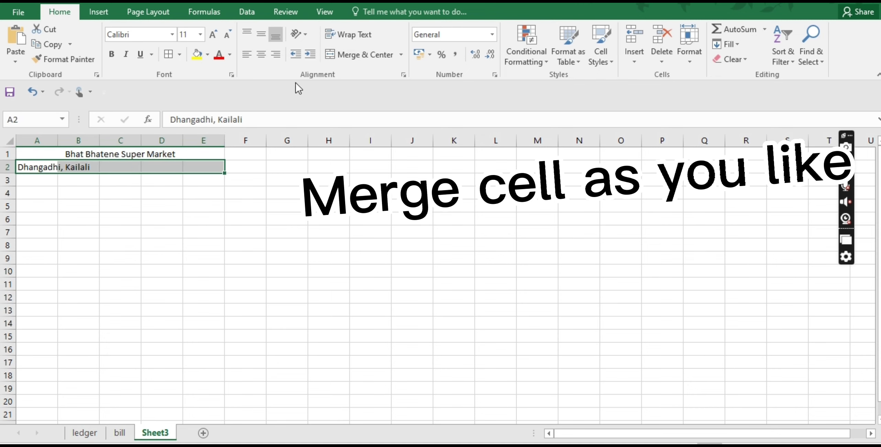
pyautogui.click(346, 57)
pyautogui.click(34, 180)
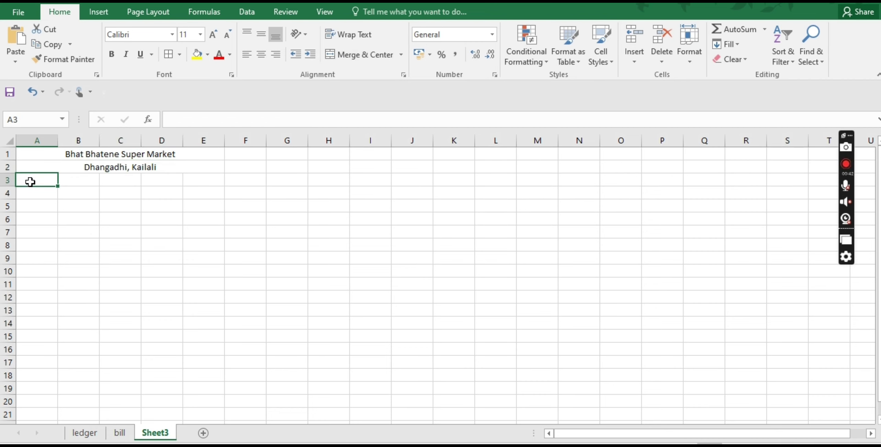
# Make the store name in row 1 bold and increase its font size to 18.
pyautogui.click(71, 151)
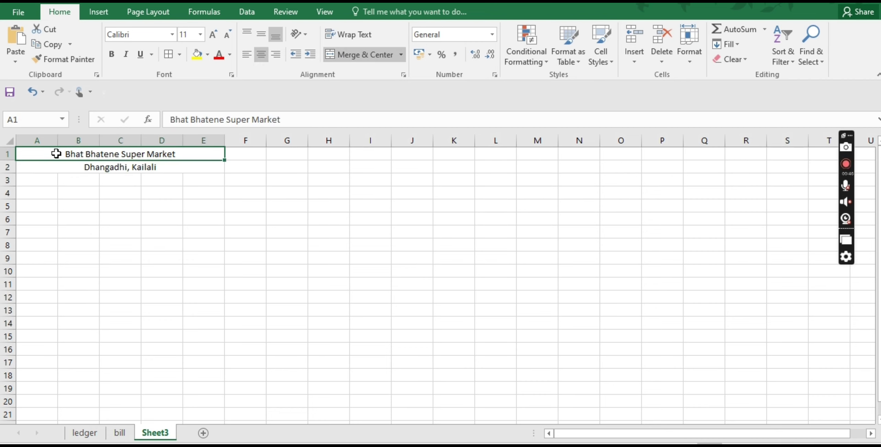
pyautogui.click(213, 34)
pyautogui.click(213, 34)
pyautogui.click(213, 35)
pyautogui.click(112, 54)
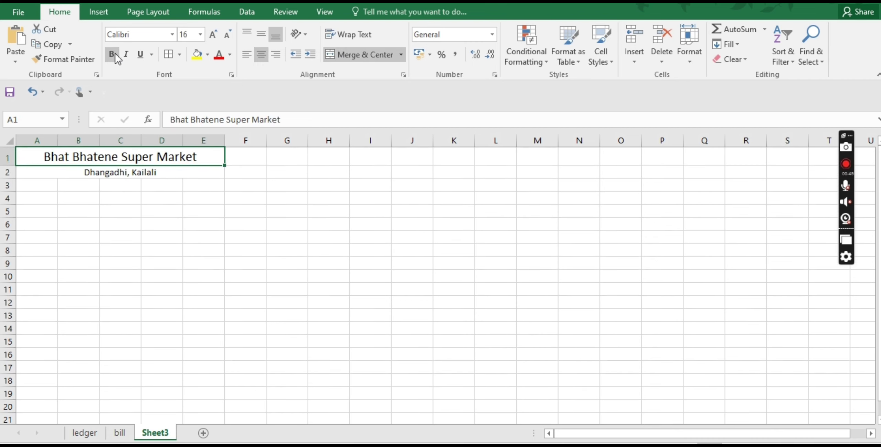
pyautogui.click(214, 35)
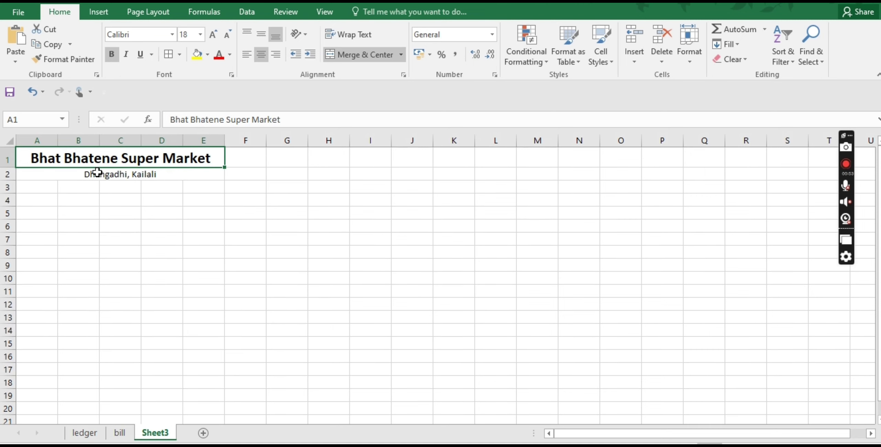
# Increase the font size of the address line in row 2 to 14.
pyautogui.click(95, 175)
pyautogui.click(214, 34)
pyautogui.click(214, 34)
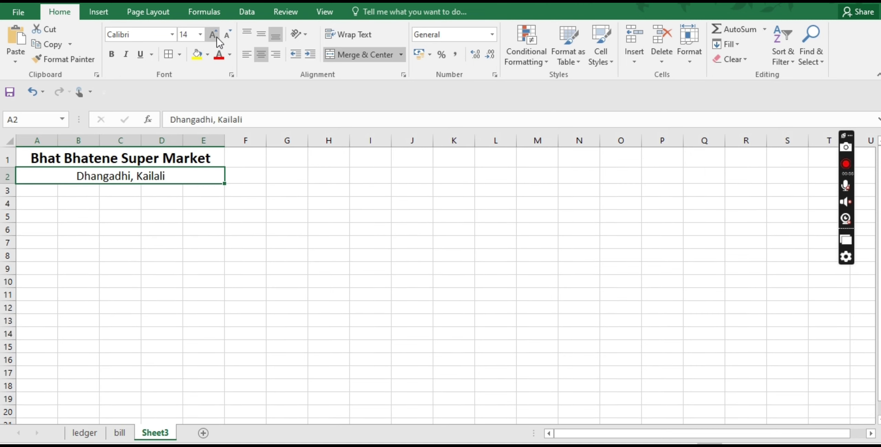
pyautogui.click(68, 190)
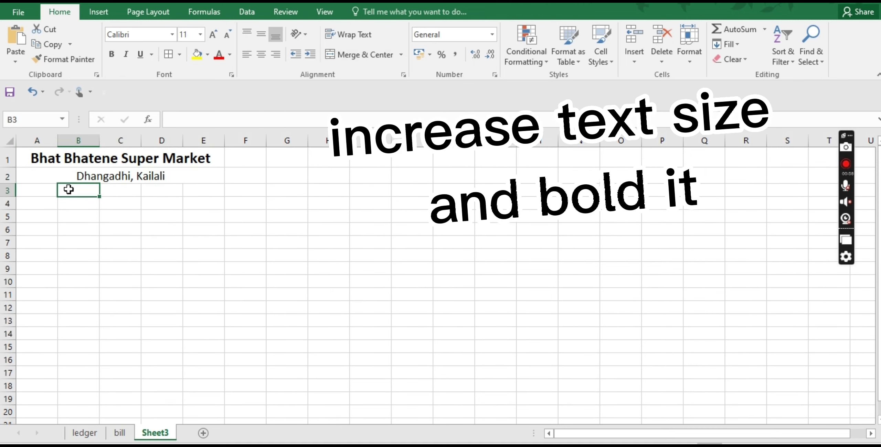
# Enter "Bill" in A3 and merge and center it across A3:E3.
pyautogui.click(41, 193)
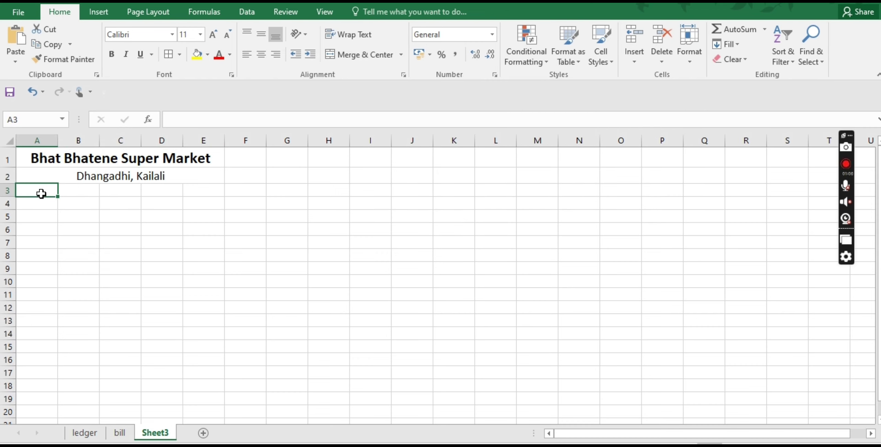
pyautogui.write('Bill')
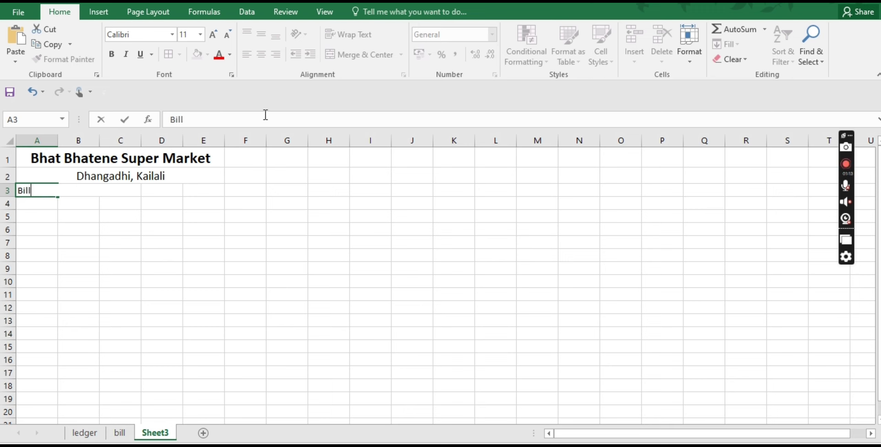
pyautogui.click(47, 220)
pyautogui.click(46, 191)
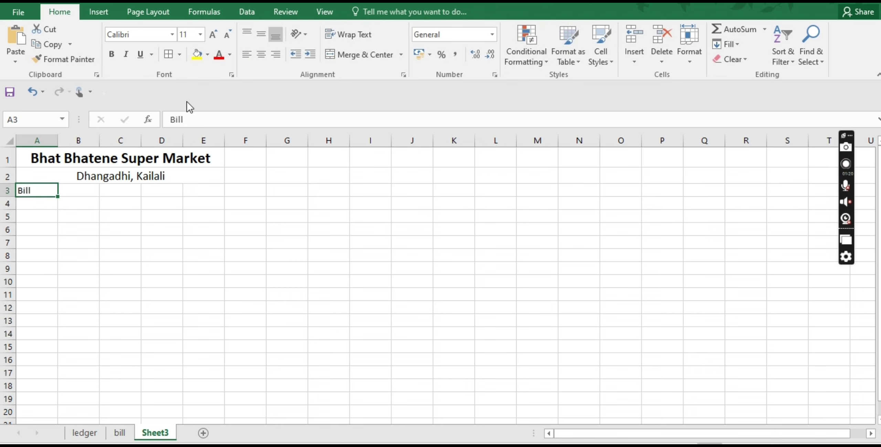
pyautogui.moveTo(51, 191); pyautogui.dragTo(201, 185)
pyautogui.click(344, 54)
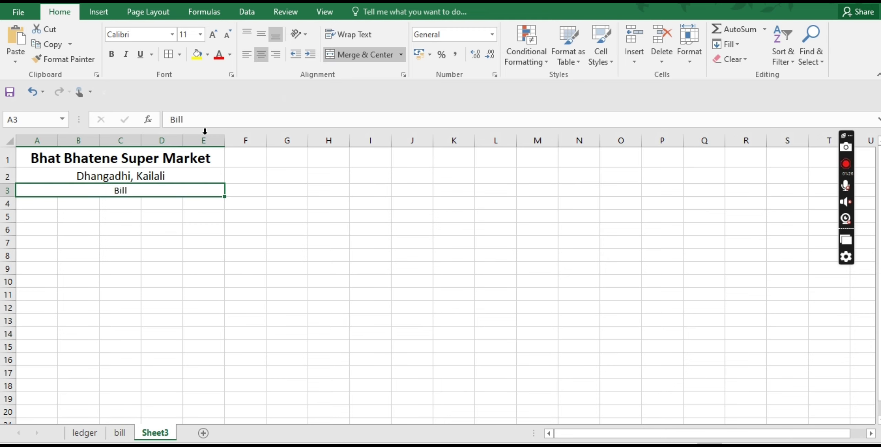
# Make the Bill heading in row 3 bold and increase its font size to 16.
pyautogui.click(214, 35)
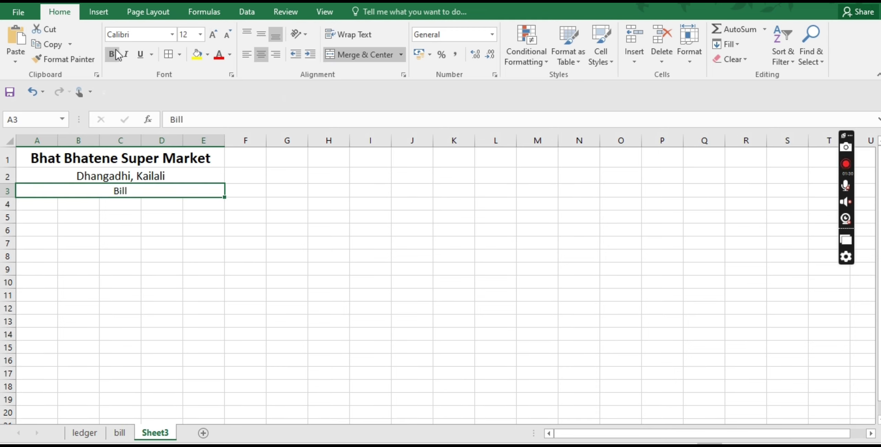
pyautogui.click(112, 54)
pyautogui.click(213, 34)
pyautogui.click(213, 34)
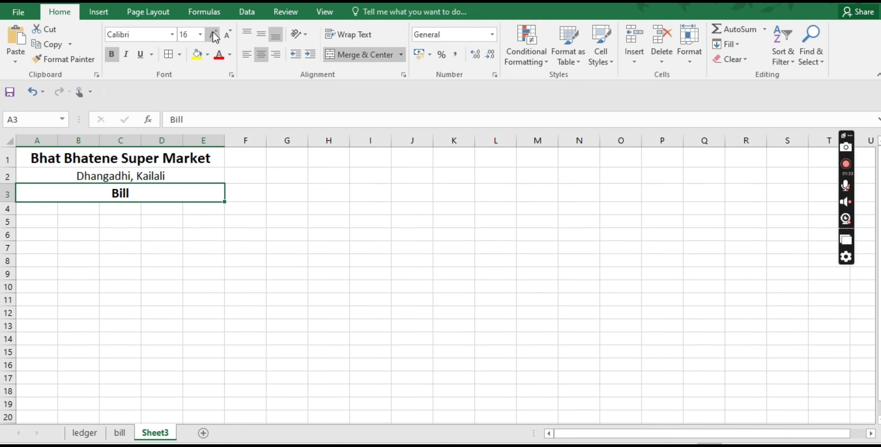
# Enter the column headings S.N, Particular and Quantity in cells A4, B4 and C4.
pyautogui.click(48, 211)
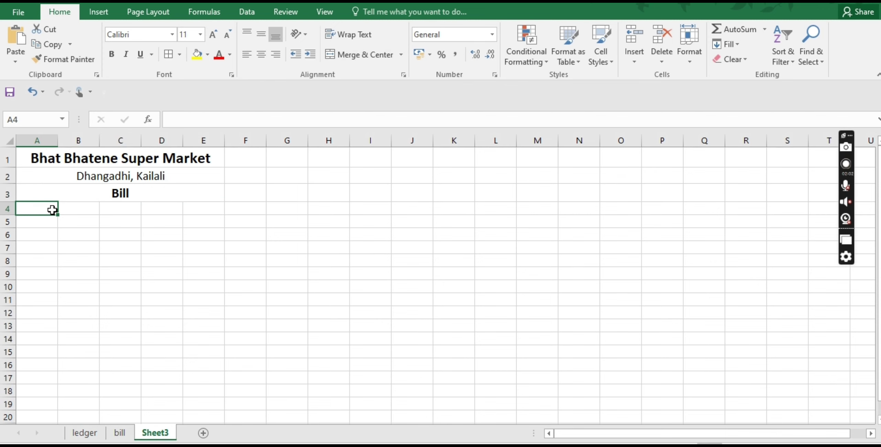
pyautogui.write('S.N')
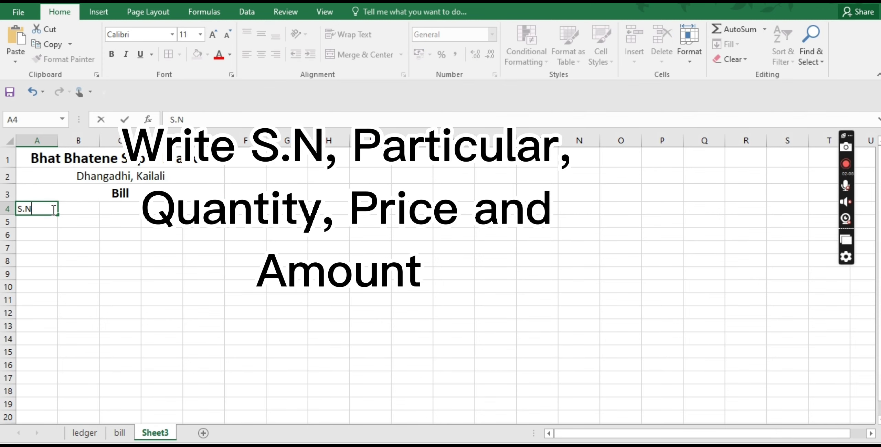
pyautogui.click(73, 208)
pyautogui.write('Part')
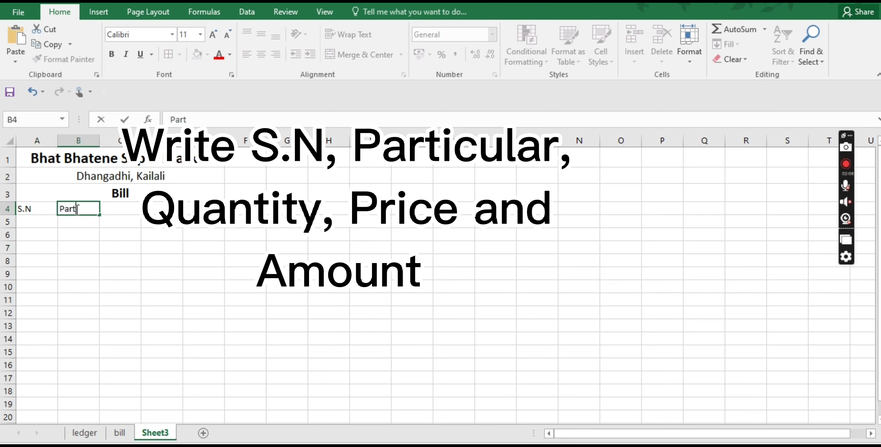
pyautogui.write('icular')
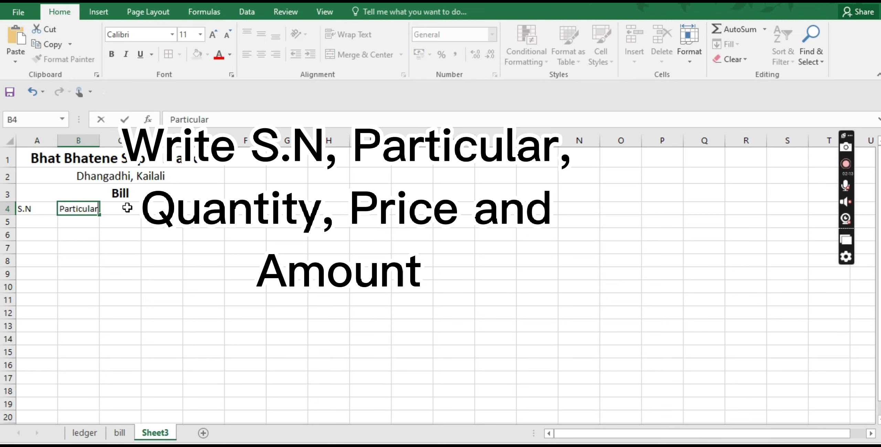
pyautogui.click(127, 208)
pyautogui.write('Qua')
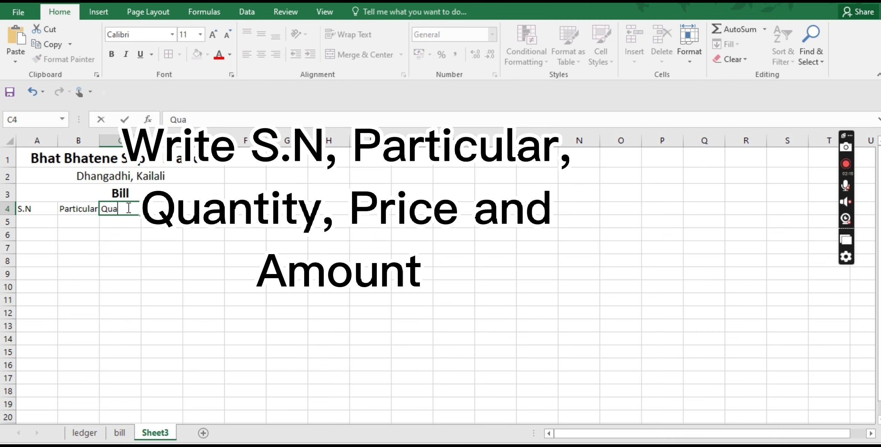
pyautogui.write('ntity')
# Enter the heading Amount in cell D4.
pyautogui.click(154, 208)
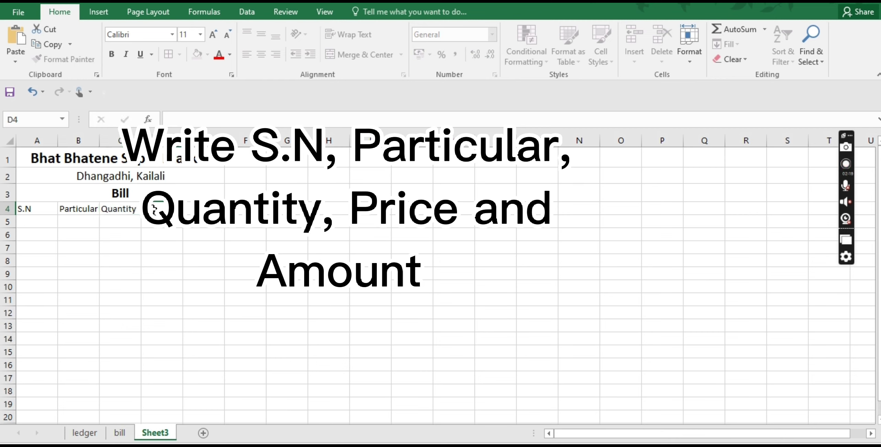
pyautogui.write('Amount')
pyautogui.click(111, 306)
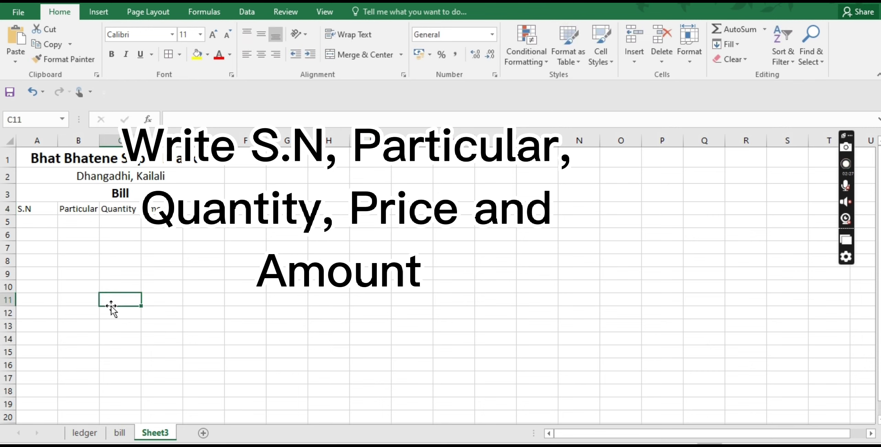
# Widen the Particular column and narrow the S.N column to fit its heading.
pyautogui.click(37, 210)
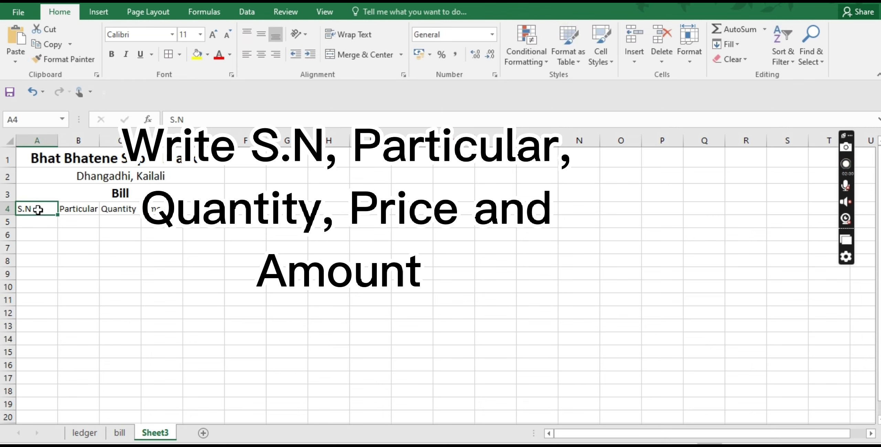
pyautogui.click(101, 208)
pyautogui.moveTo(100, 141); pyautogui.dragTo(125, 140)
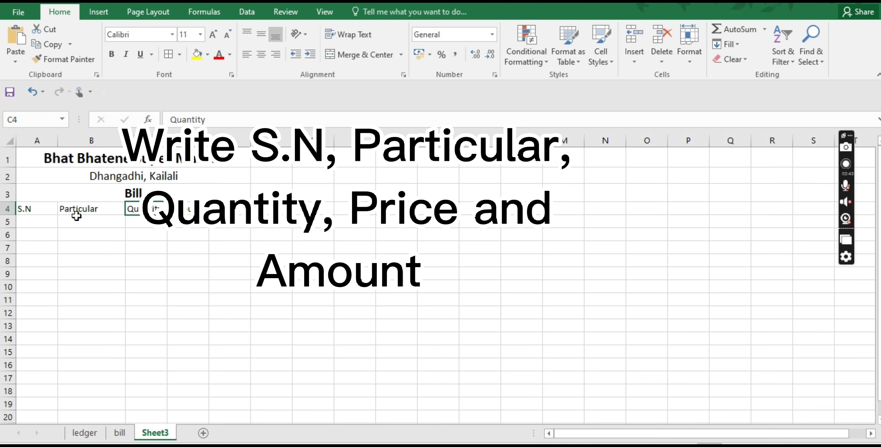
pyautogui.moveTo(58, 141); pyautogui.dragTo(36, 153)
# Replace the heading in D4 with Price and enter Amount as the heading in E4.
pyautogui.click(208, 209)
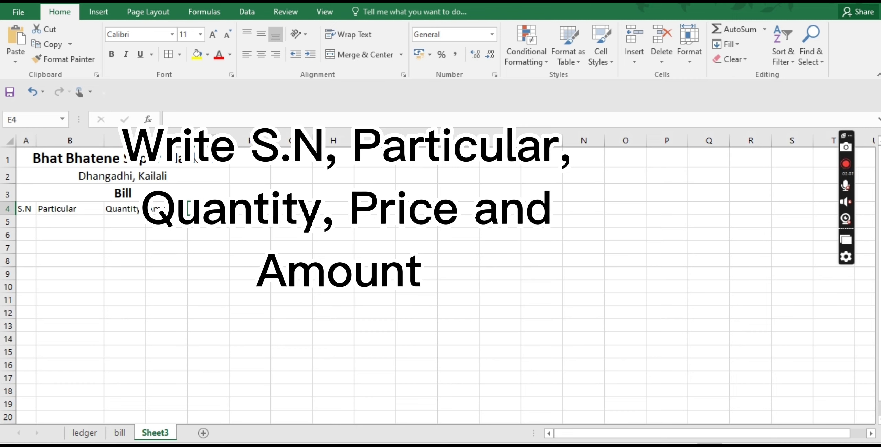
pyautogui.click(161, 209)
pyautogui.write('p')
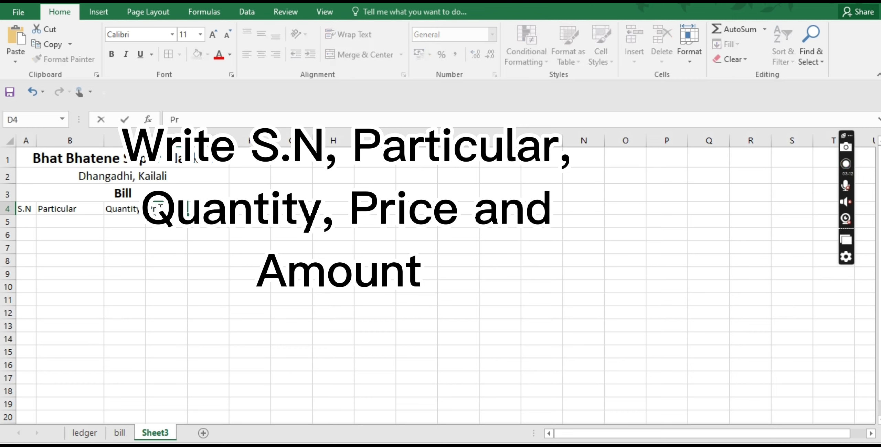
pyautogui.click(202, 208)
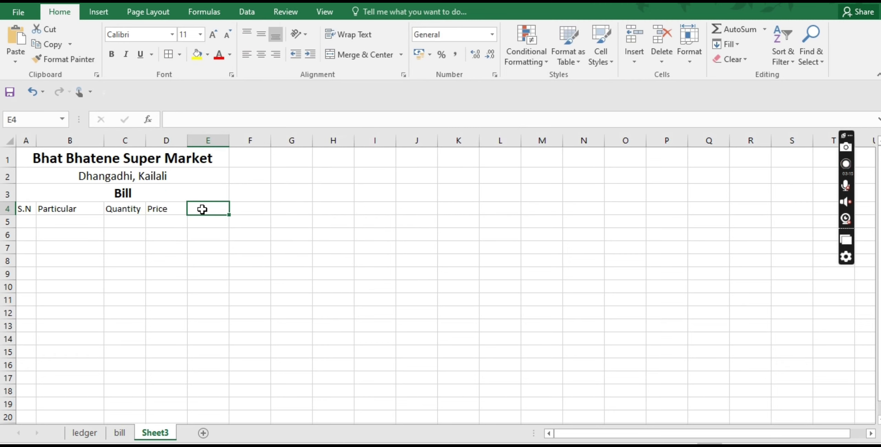
pyautogui.write('Amount')
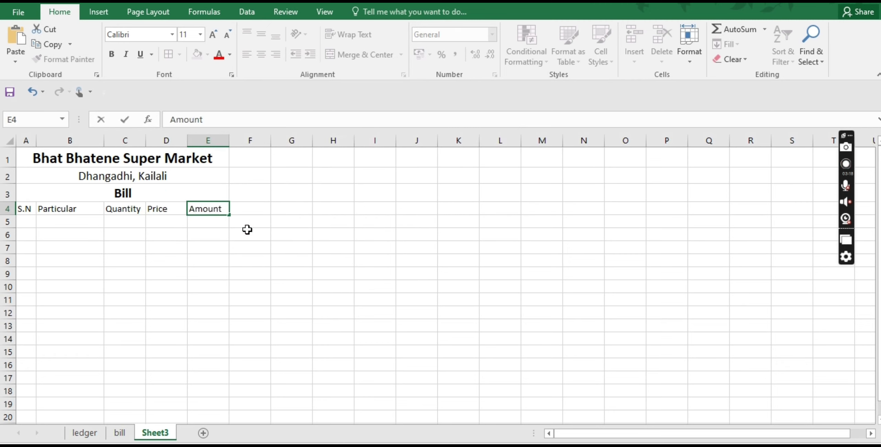
pyautogui.click(52, 220)
# Enter serial number 1 in A5 and center-align the S.N cells A5:A9.
pyautogui.click(27, 220)
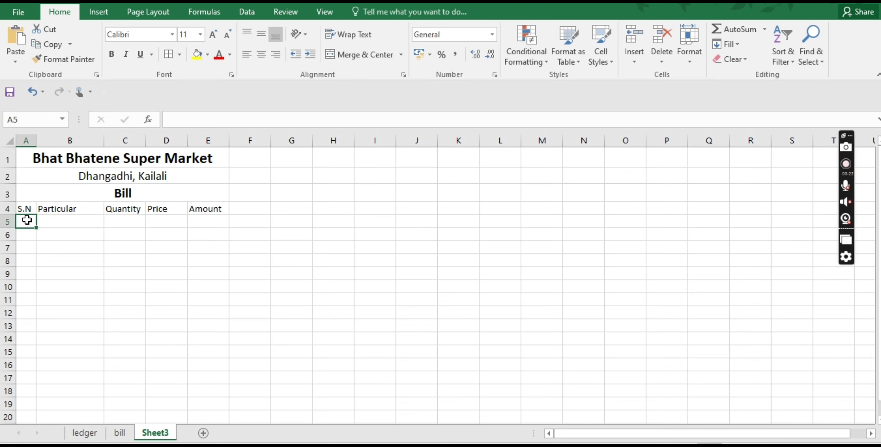
pyautogui.doubleClick(28, 221)
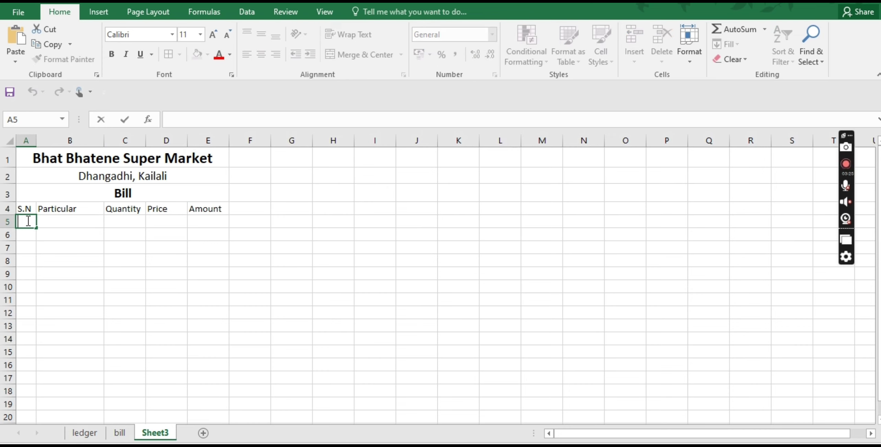
pyautogui.write('1')
pyautogui.click(26, 243)
pyautogui.click(27, 218)
pyautogui.moveTo(27, 219); pyautogui.dragTo(24, 272)
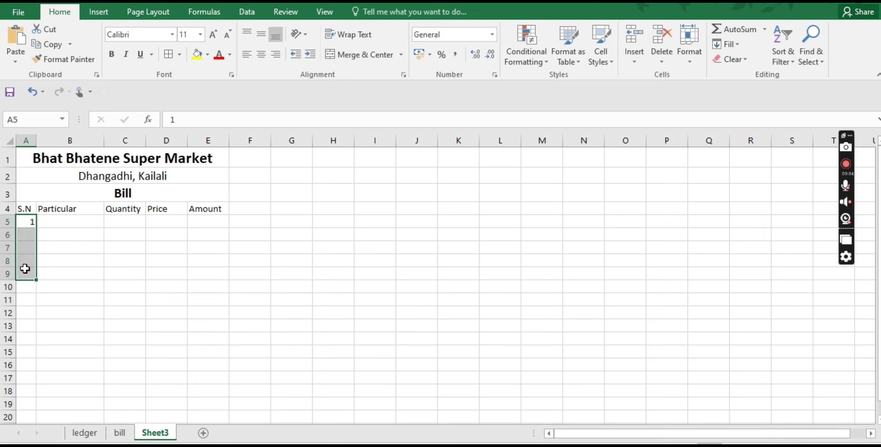
pyautogui.click(257, 59)
# Center-align the Particular cells B5:B9.
pyautogui.doubleClick(67, 223)
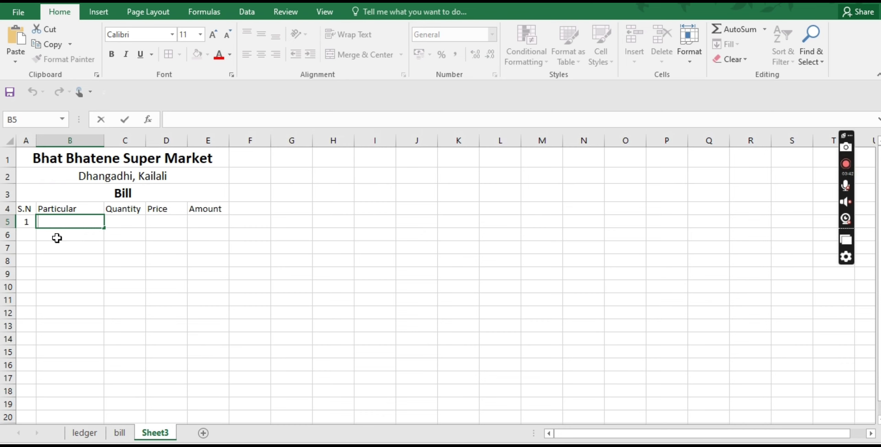
pyautogui.click(59, 236)
pyautogui.click(70, 222)
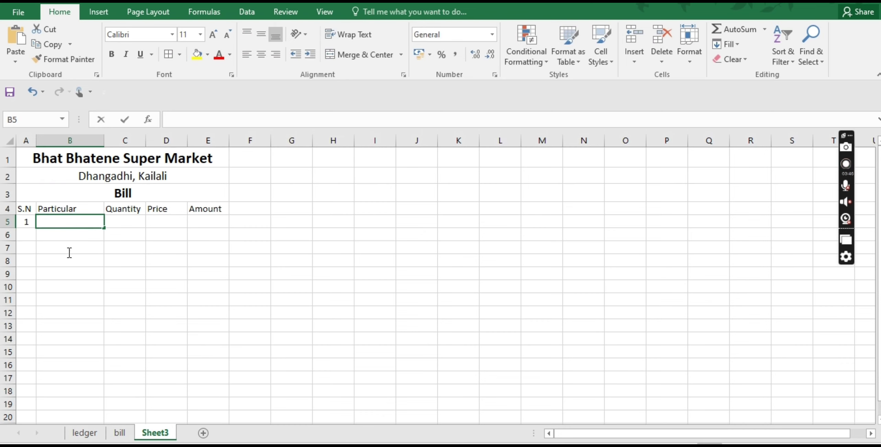
pyautogui.moveTo(68, 252); pyautogui.dragTo(69, 272)
pyautogui.click(76, 223)
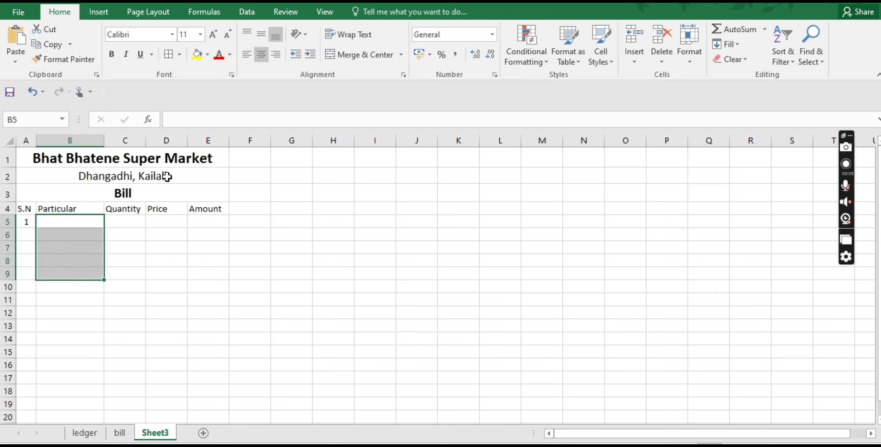
# Center-align the Quantity, Price and Amount cells in C5:E9.
pyautogui.moveTo(124, 222); pyautogui.dragTo(126, 271)
pyautogui.click(261, 54)
pyautogui.moveTo(169, 221); pyautogui.dragTo(163, 276)
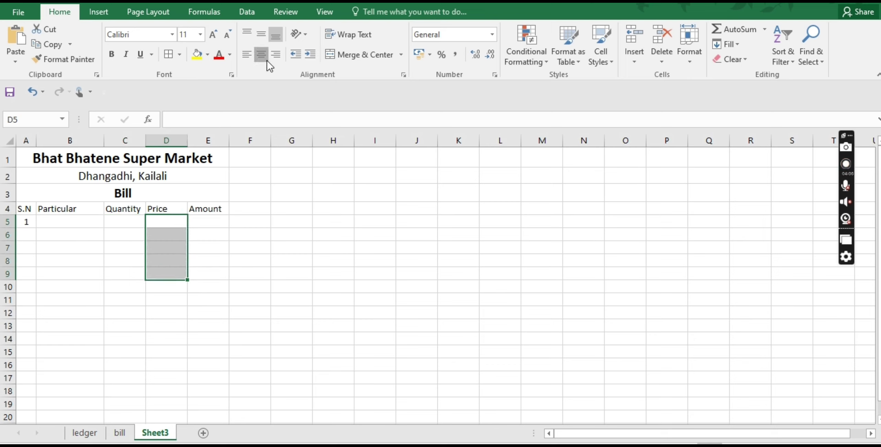
pyautogui.moveTo(205, 223); pyautogui.dragTo(204, 273)
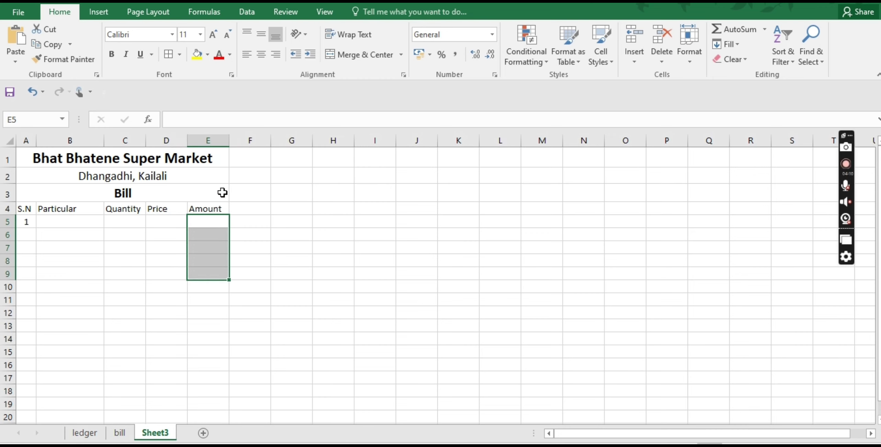
pyautogui.click(262, 54)
# Enter Cloth Hanger as the first particular in B5.
pyautogui.doubleClick(44, 221)
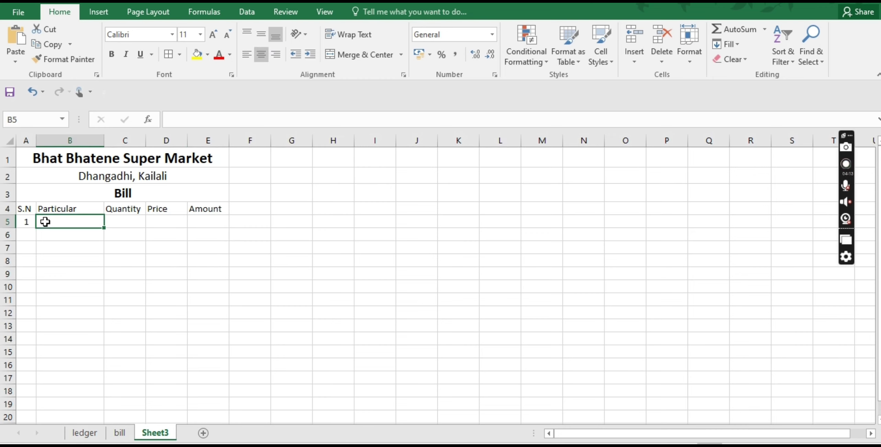
pyautogui.write('Cl')
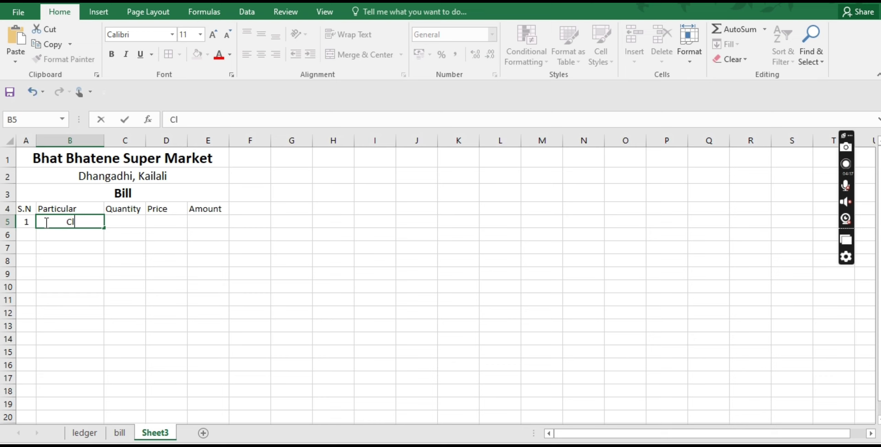
pyautogui.write('oth Hanger')
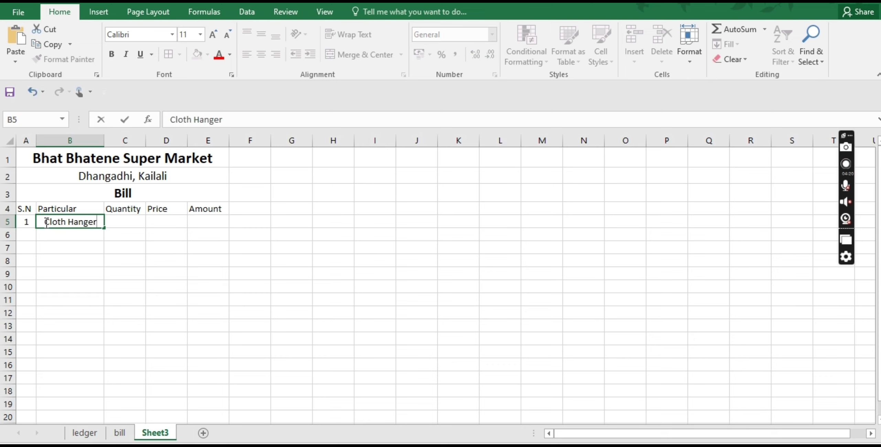
# Enter 0 as the quantity in C5 and 0 as the price in D5.
pyautogui.doubleClick(120, 220)
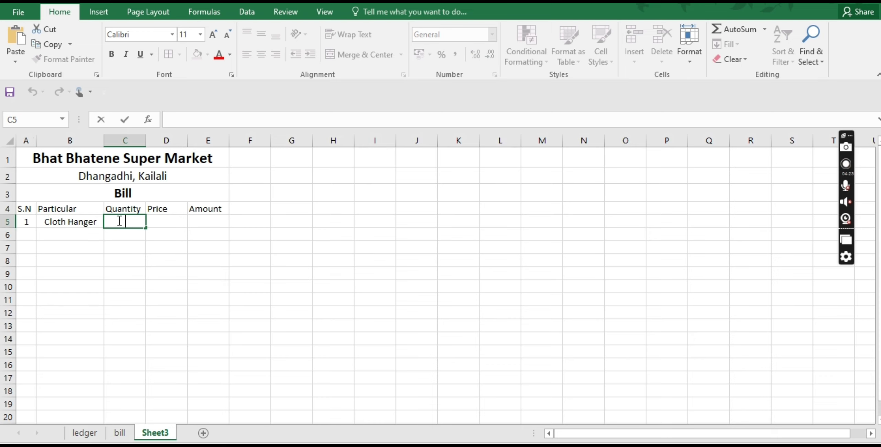
pyautogui.write('6')
pyautogui.press('BackSpace')
pyautogui.write('0')
pyautogui.click(157, 224)
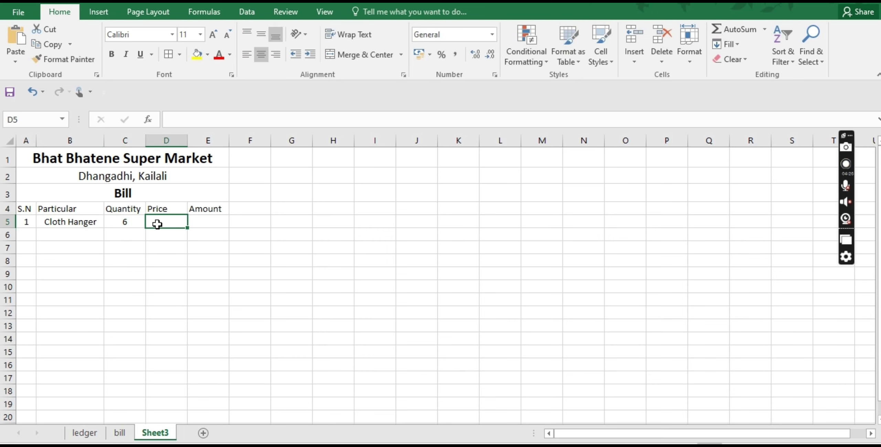
pyautogui.write('0')
# Calculate the first amount in E5 with the formula =C5*D5.
pyautogui.click(197, 222)
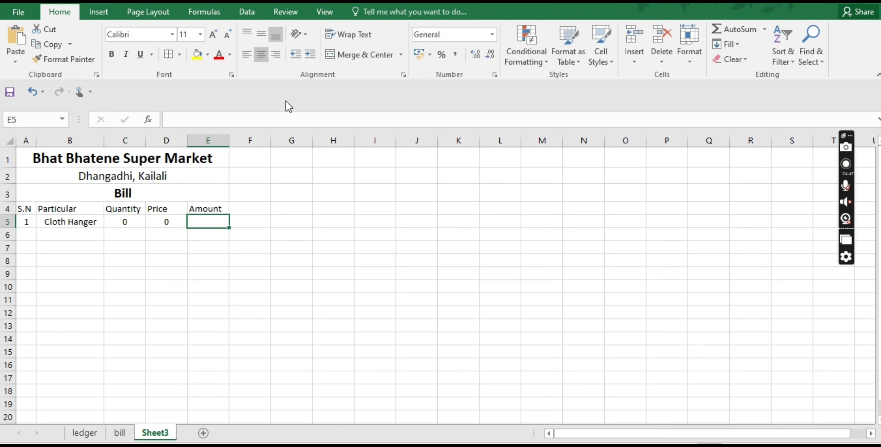
pyautogui.doubleClick(208, 221)
pyautogui.write('=')
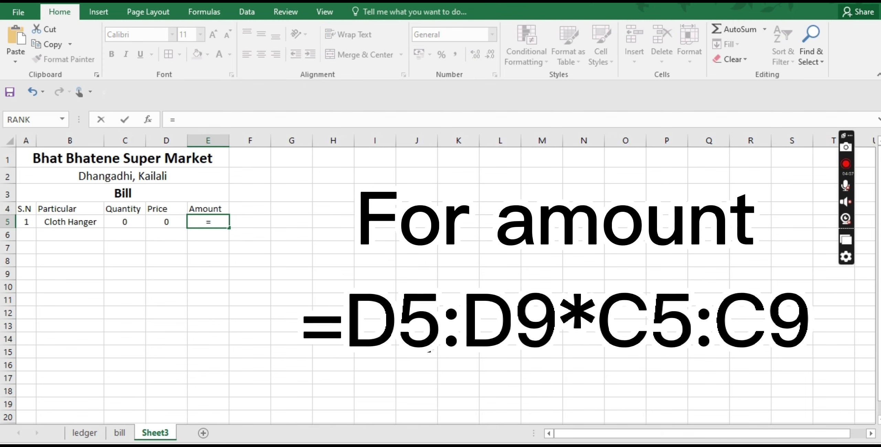
pyautogui.write('c')
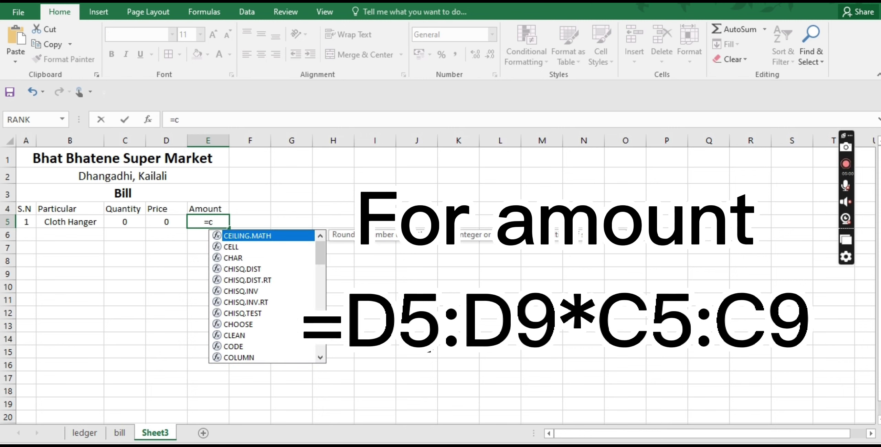
pyautogui.write('5')
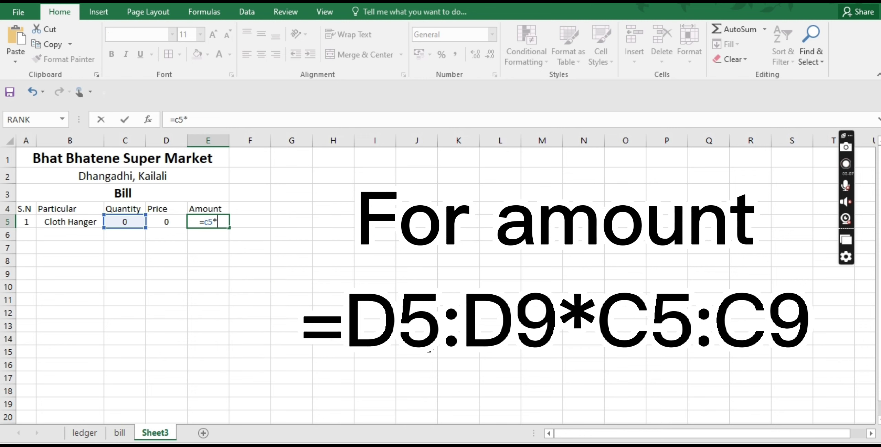
pyautogui.write('*d5')
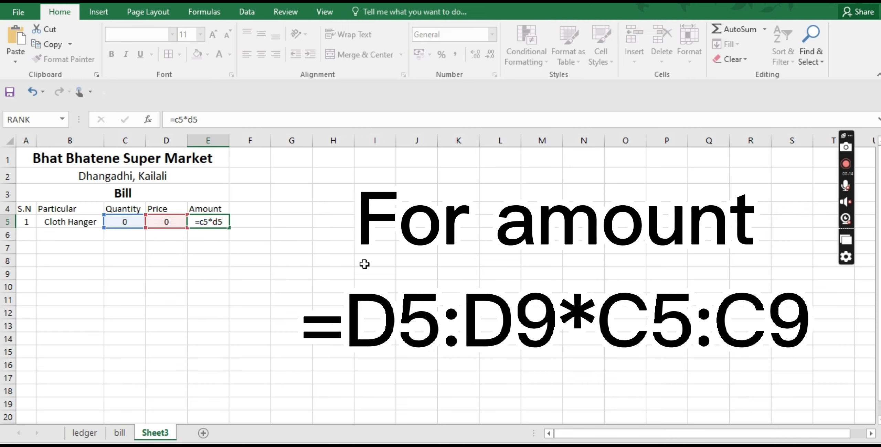
pyautogui.press('Return')
# Fill the quantity in C5, the price in D5 and the amount formula in E5 down through row 9.
pyautogui.click(120, 221)
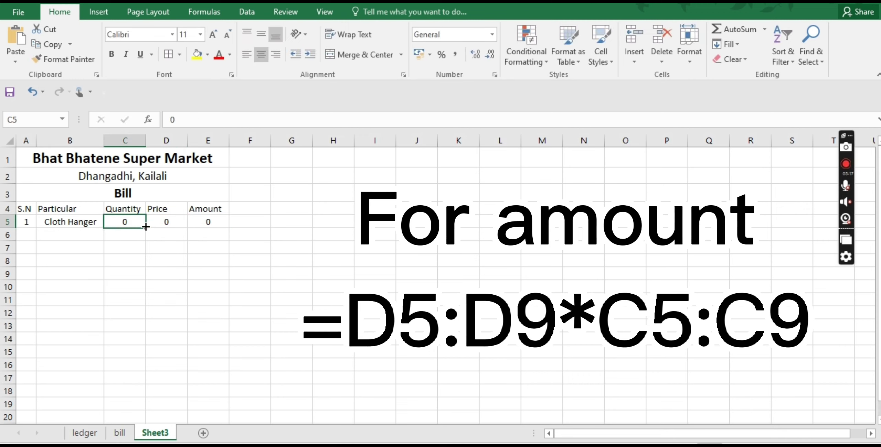
pyautogui.moveTo(145, 228); pyautogui.dragTo(137, 277)
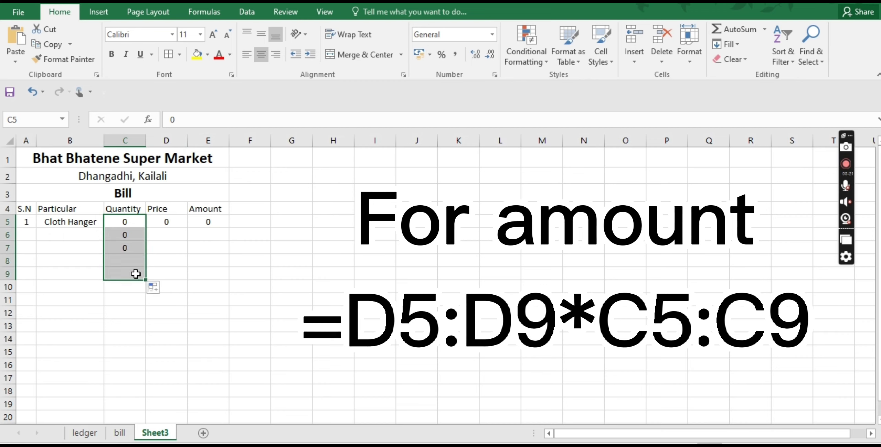
pyautogui.click(171, 221)
pyautogui.moveTo(189, 228); pyautogui.dragTo(183, 281)
pyautogui.click(221, 223)
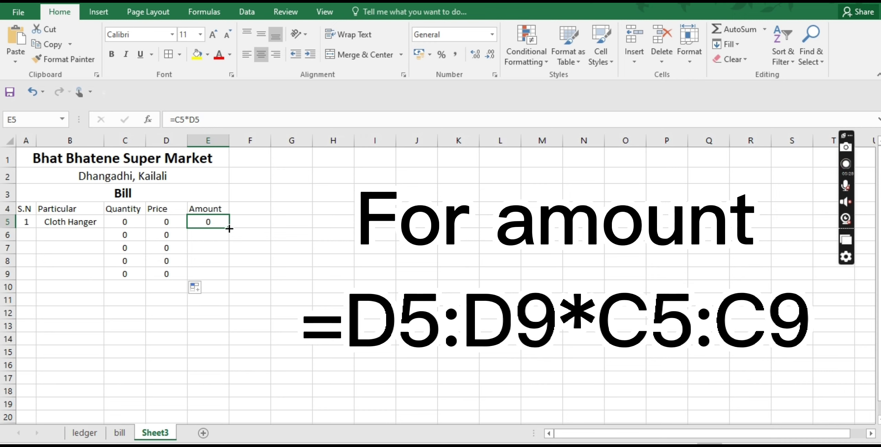
pyautogui.moveTo(229, 228); pyautogui.dragTo(232, 280)
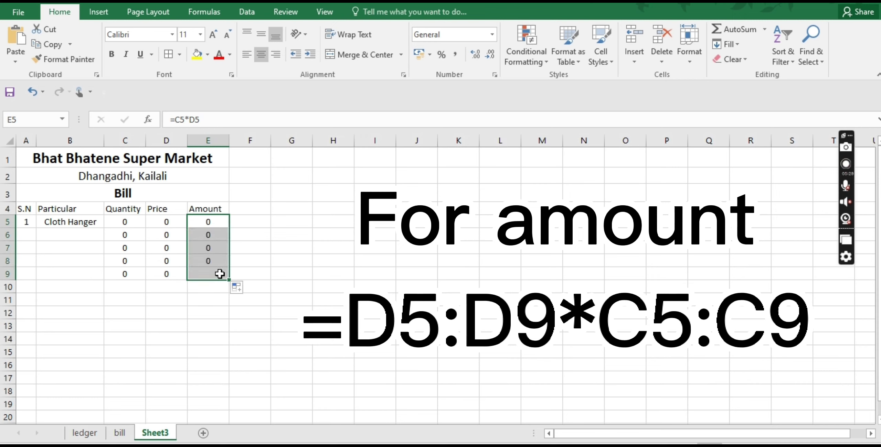
# Set the Cloth Hanger quantity to 3 and its price to 1655.
pyautogui.doubleClick(121, 222)
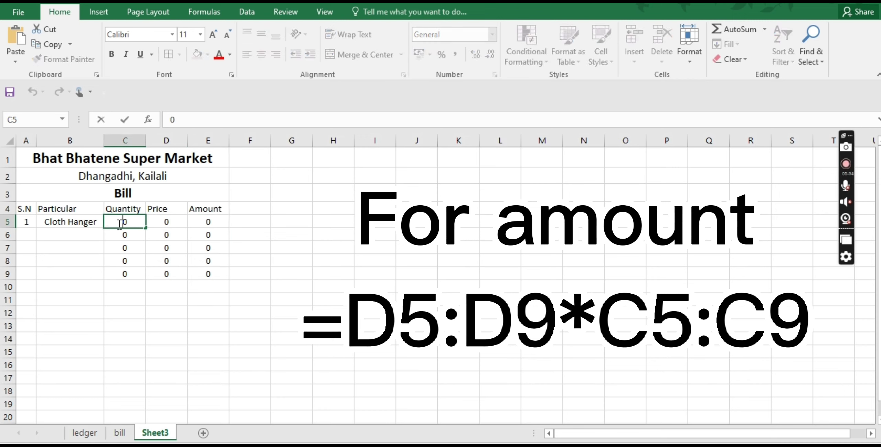
pyautogui.press('Delete')
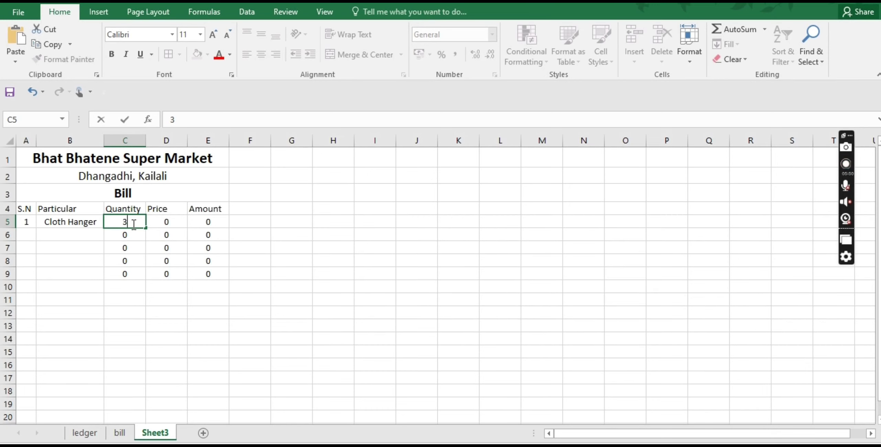
pyautogui.click(165, 222)
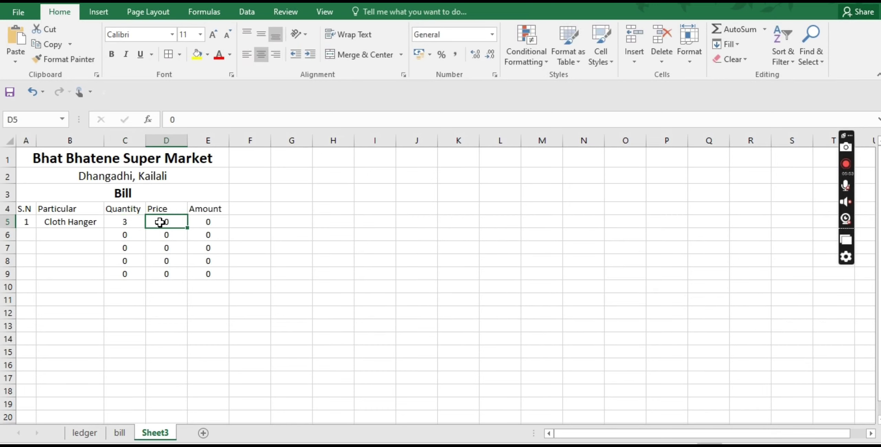
pyautogui.write('1655')
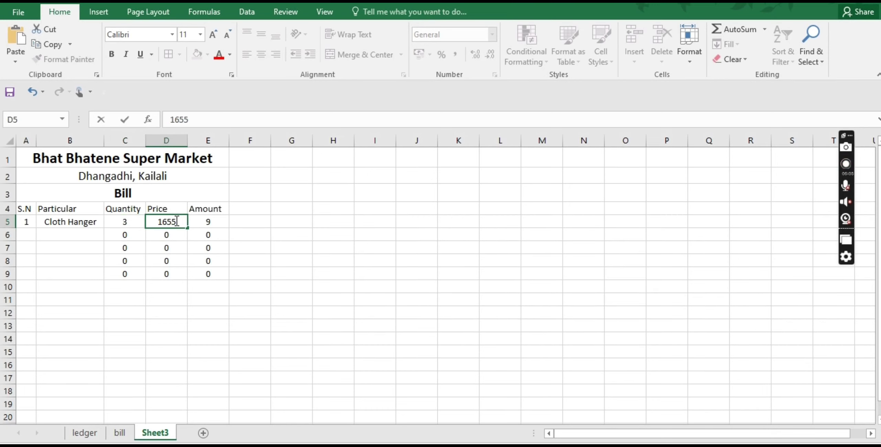
pyautogui.press('Return')
# Enter serial number 2 in A6 and Gas Stove as its particular in B6.
pyautogui.click(130, 235)
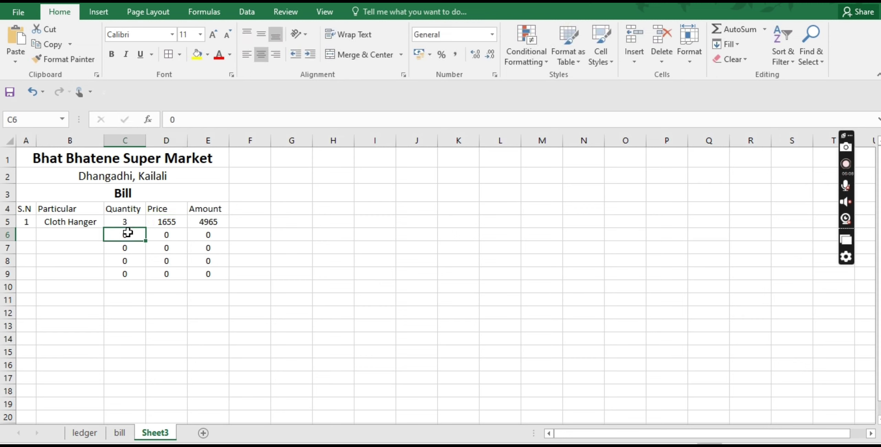
pyautogui.click(69, 235)
pyautogui.click(27, 236)
pyautogui.write('2')
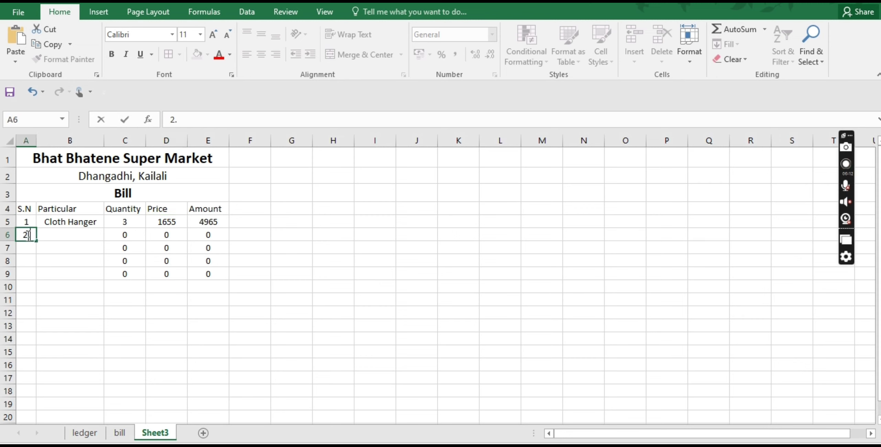
pyautogui.write('.')
pyautogui.click(44, 236)
pyautogui.write('Gas')
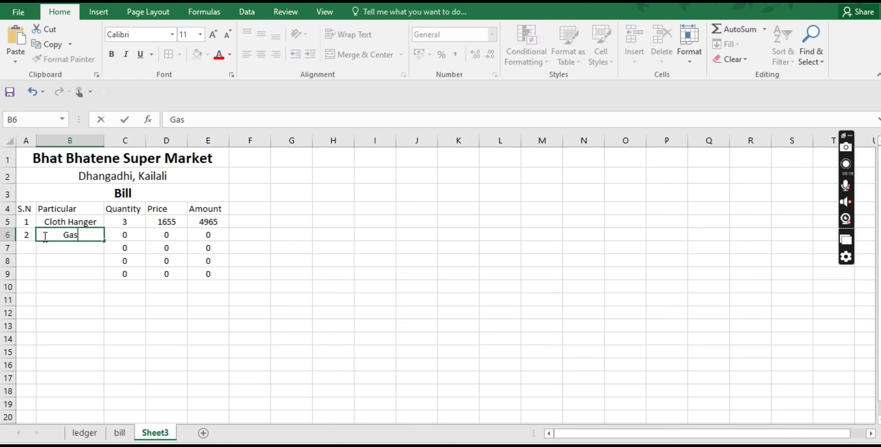
pyautogui.write(' Stove')
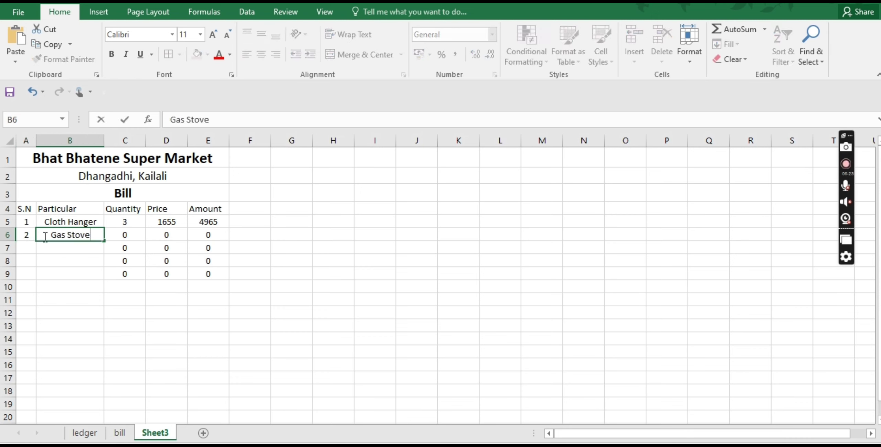
# Set the Gas Stove quantity to 5 and its price to 1623.
pyautogui.click(123, 236)
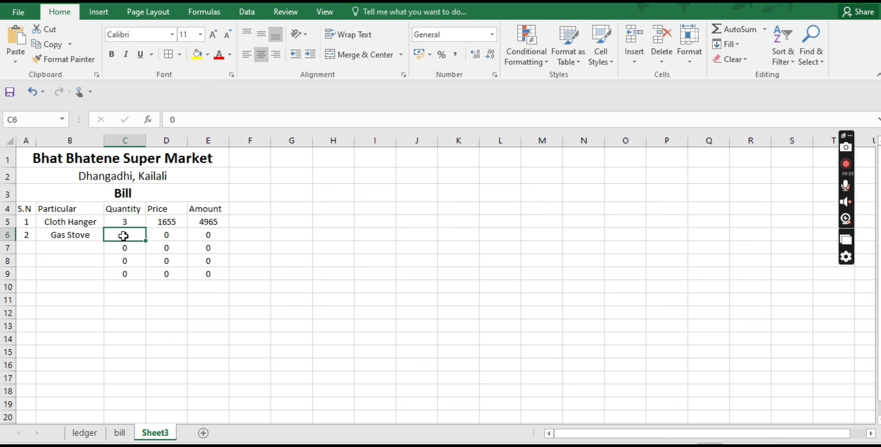
pyautogui.write('5')
pyautogui.click(158, 235)
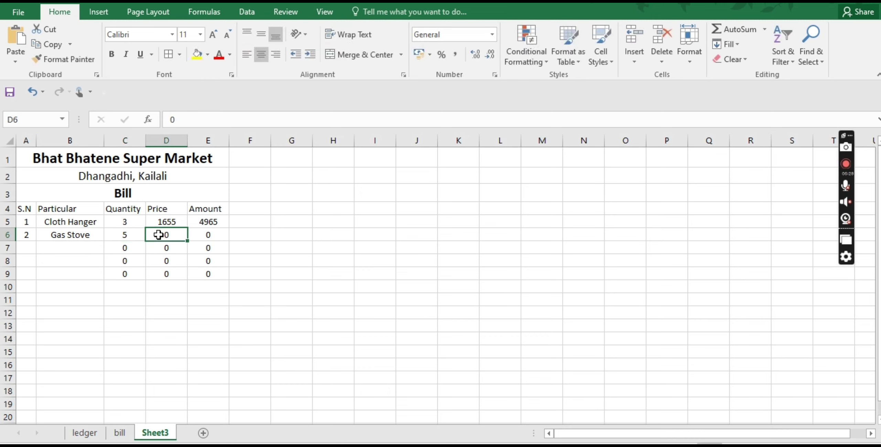
pyautogui.write('1623')
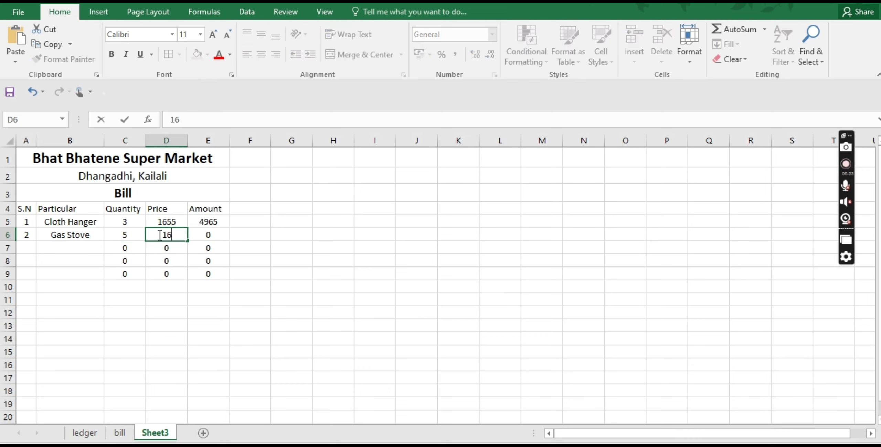
# Enter serial number 3 in A7 and Suit Case as its particular in B7.
pyautogui.click(87, 250)
pyautogui.click(24, 247)
pyautogui.write('3.')
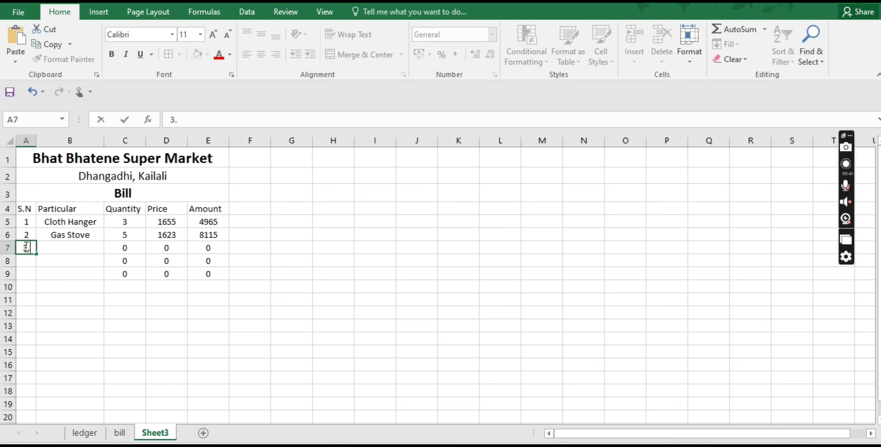
pyautogui.click(65, 248)
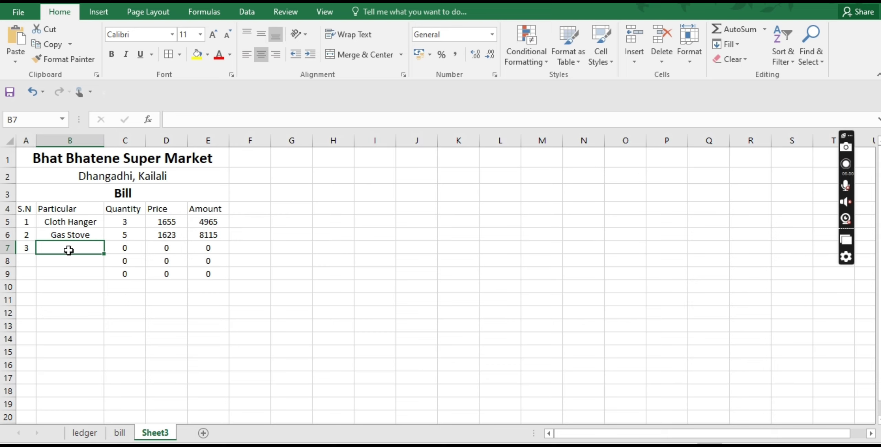
pyautogui.write('Su')
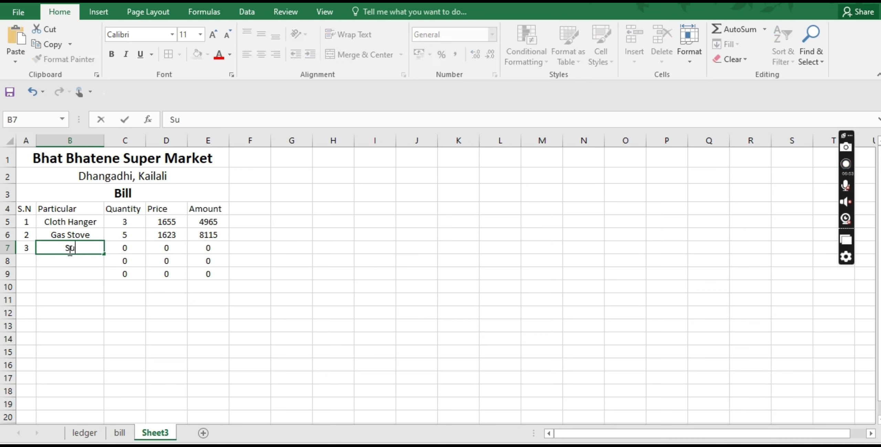
pyautogui.write('it Case')
# Set the Suit Case quantity to 4 and its price to 5987.
pyautogui.click(119, 249)
pyautogui.write('14')
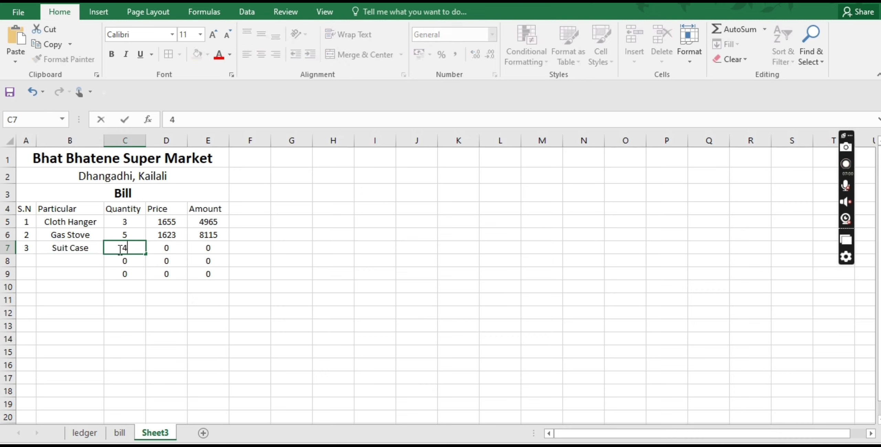
pyautogui.press('Tab')
pyautogui.write('5987')
# Enter the fourth item in row 8 with serial number 4, particular Gas Heater, quantity 3 and price 6832.
pyautogui.click(29, 258)
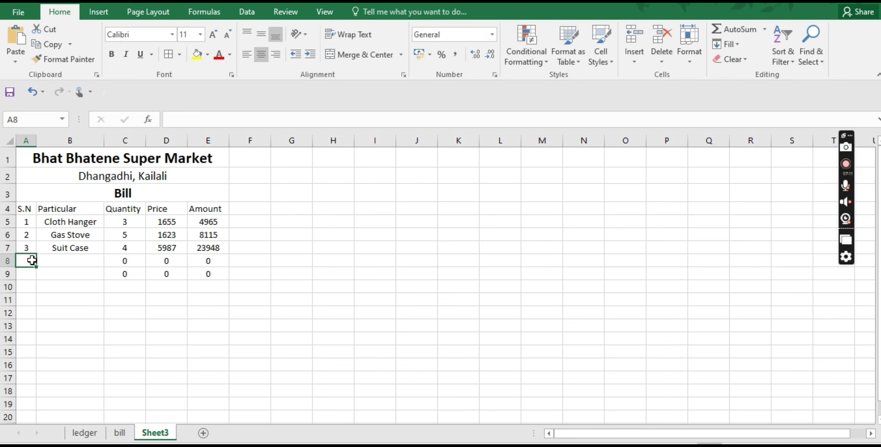
pyautogui.write('4')
pyautogui.press('Tab')
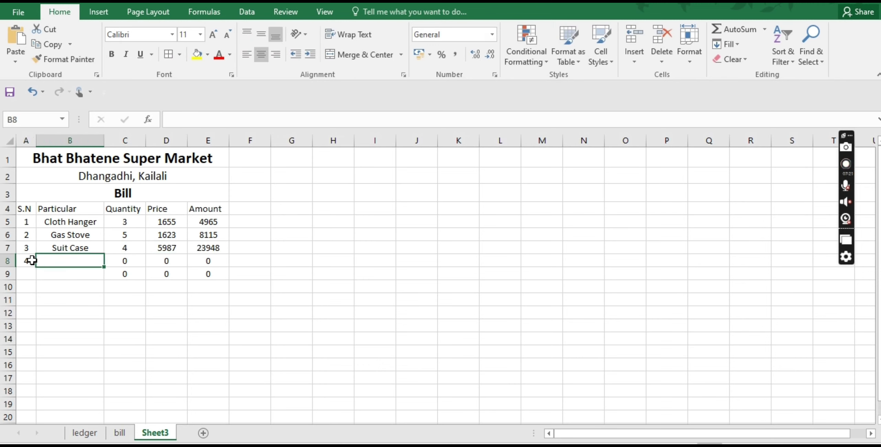
pyautogui.write('Gas Heater')
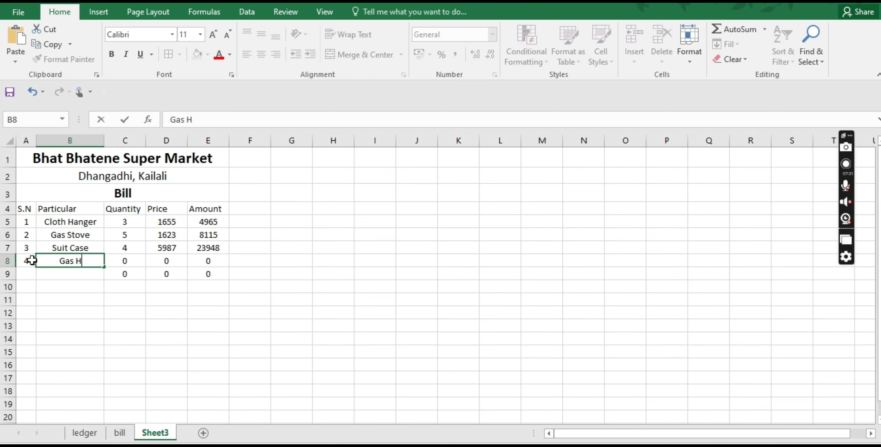
pyautogui.press('Tab')
pyautogui.write('3')
pyautogui.click(168, 263)
pyautogui.write('6832')
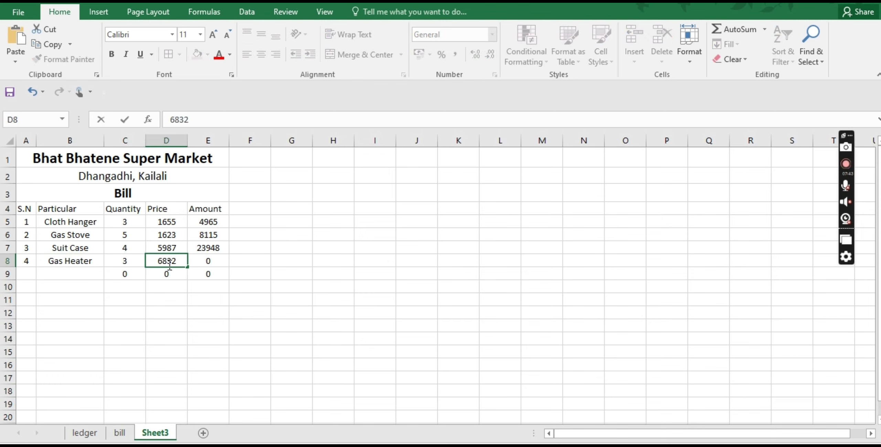
# Enter serial number 5 in A9 and Tea Table as its particular in B9.
pyautogui.press('Tab')
pyautogui.click(26, 275)
pyautogui.write('5')
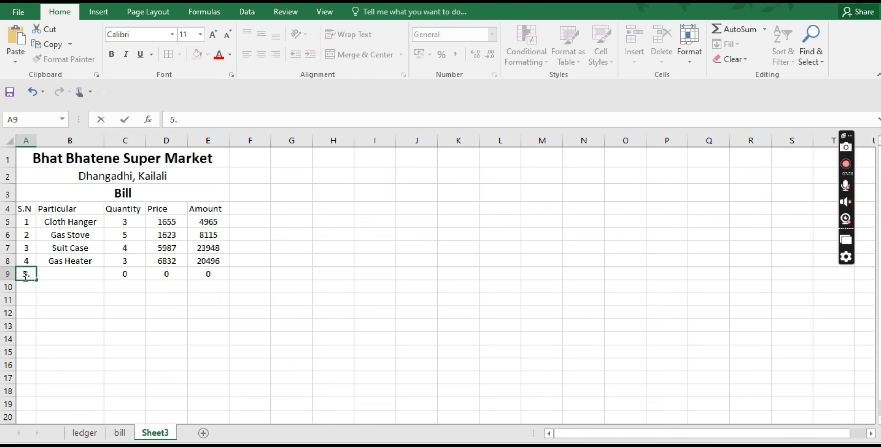
pyautogui.write('.')
pyautogui.click(54, 275)
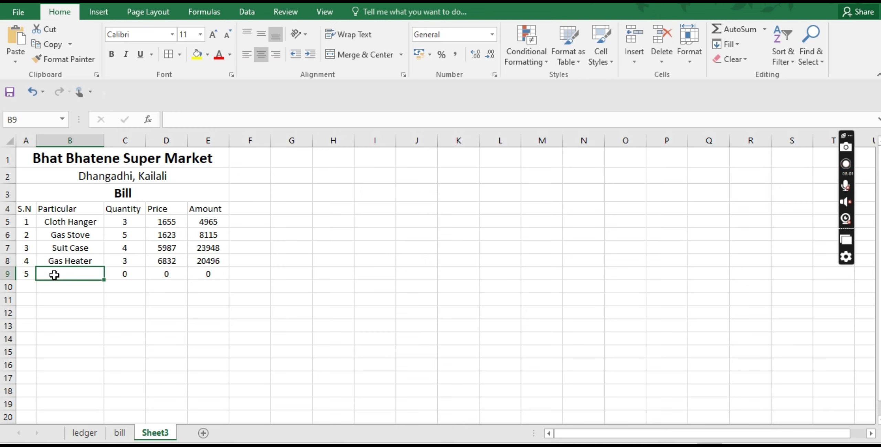
pyautogui.write('C')
pyautogui.write('Tea Table')
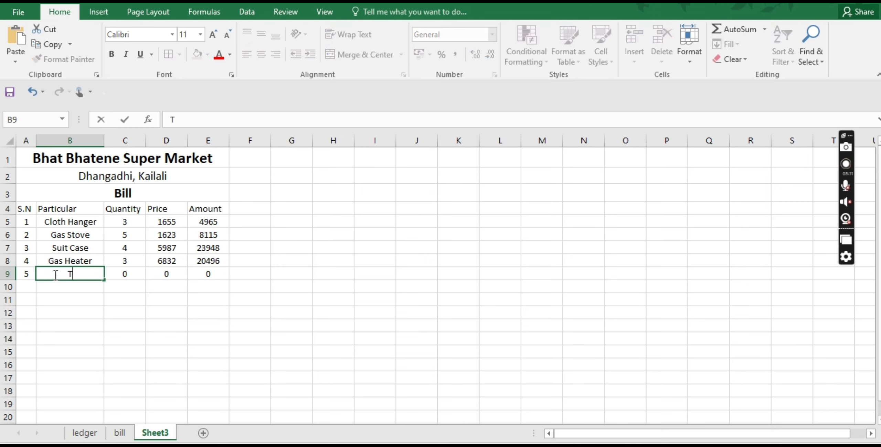
# Set the Tea Table quantity to 4 and its price to 1321.
pyautogui.click(124, 275)
pyautogui.write('20')
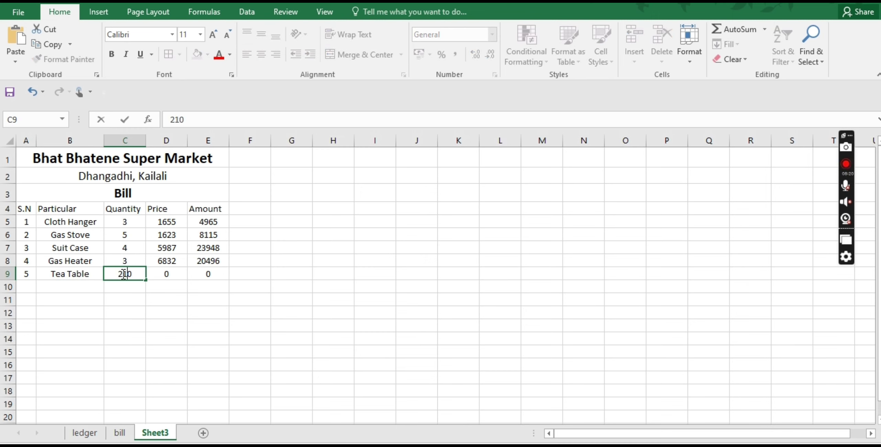
pyautogui.press('BackSpace')
pyautogui.press('BackSpace')
pyautogui.write('4')
pyautogui.click(174, 274)
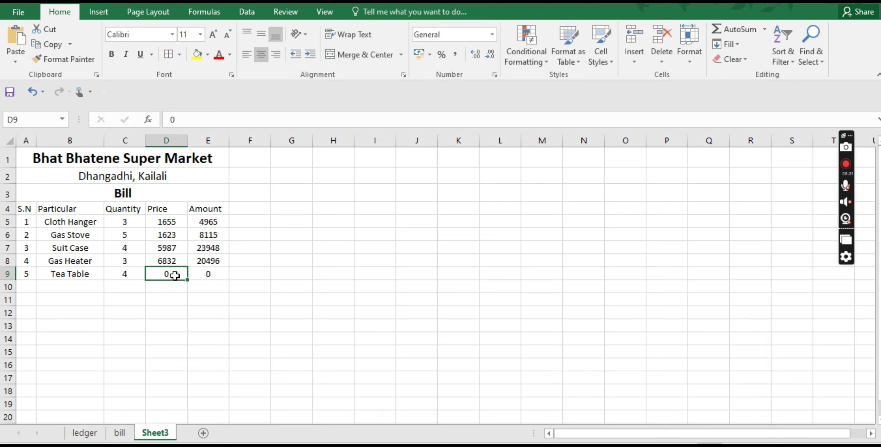
pyautogui.write('1321')
pyautogui.press('Tab')
# Enter the label Grand Total in D11 and widen column D to fit it.
pyautogui.click(121, 299)
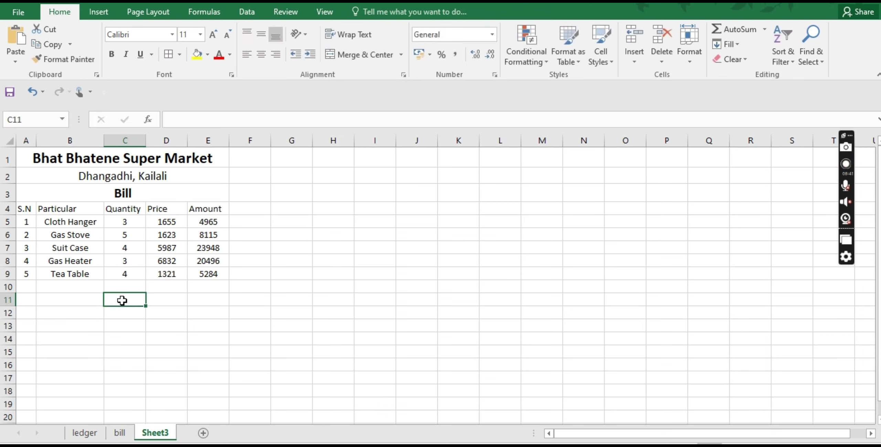
pyautogui.click(160, 302)
pyautogui.write('Grand Total')
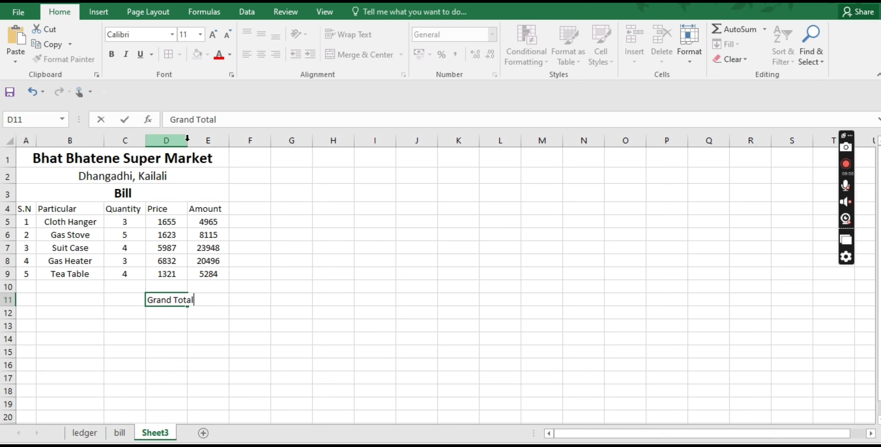
pyautogui.moveTo(186, 143)
pyautogui.mouseDown()
pyautogui.moveTo(210, 141)
pyautogui.moveTo(198, 141)
pyautogui.mouseUp()
pyautogui.click(175, 199)
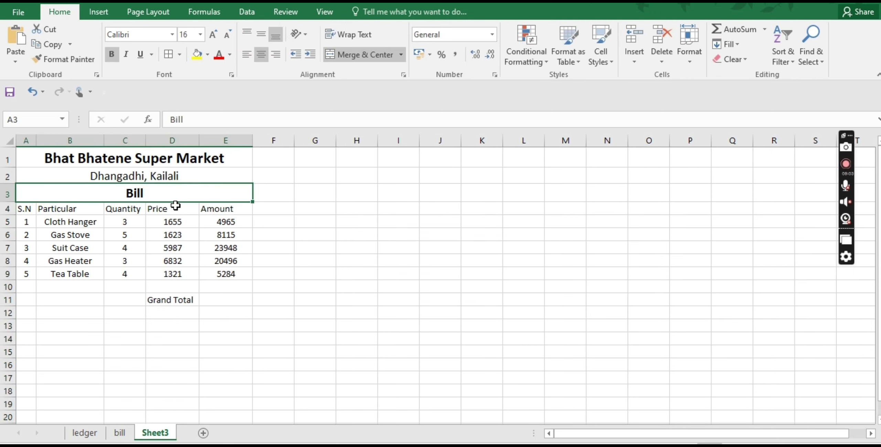
# Calculate the grand total in E11 with the formula =SUM(E5:E9).
pyautogui.click(174, 300)
pyautogui.click(207, 300)
pyautogui.doubleClick(216, 300)
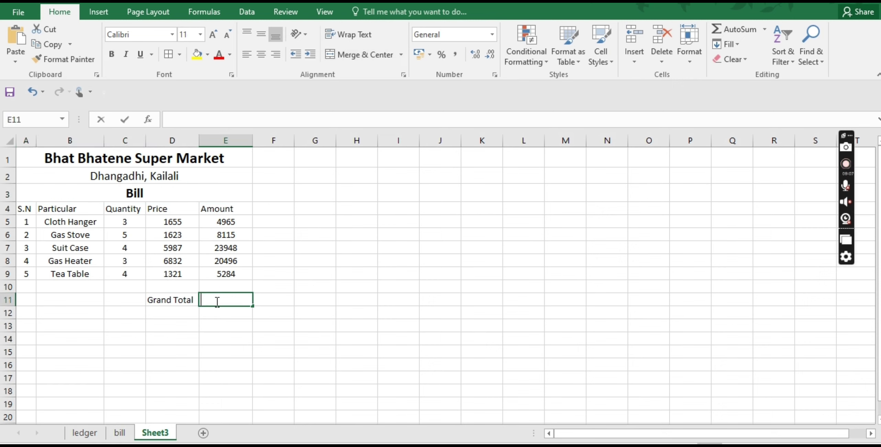
pyautogui.write('=')
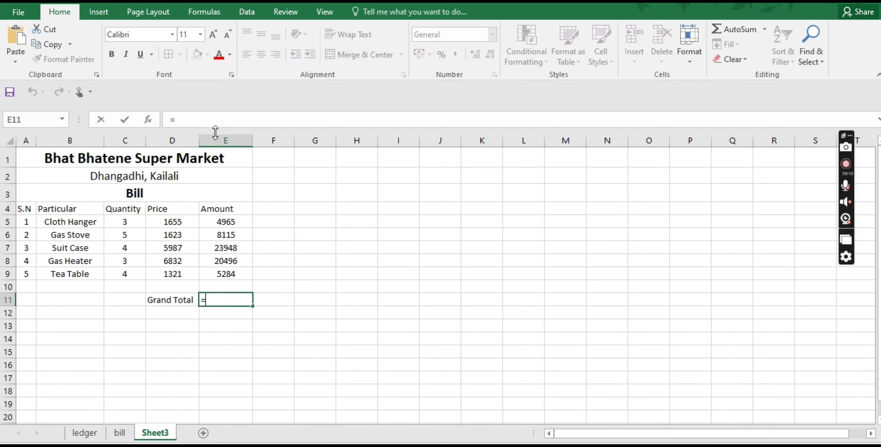
pyautogui.write('sum')
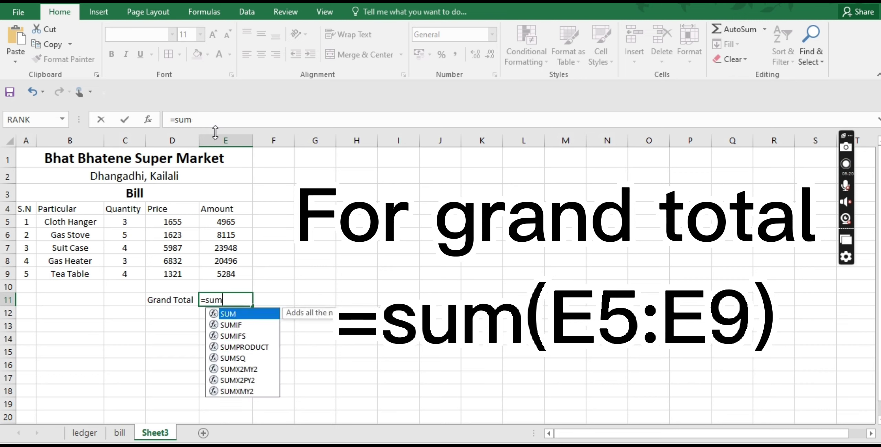
pyautogui.write('(e5')
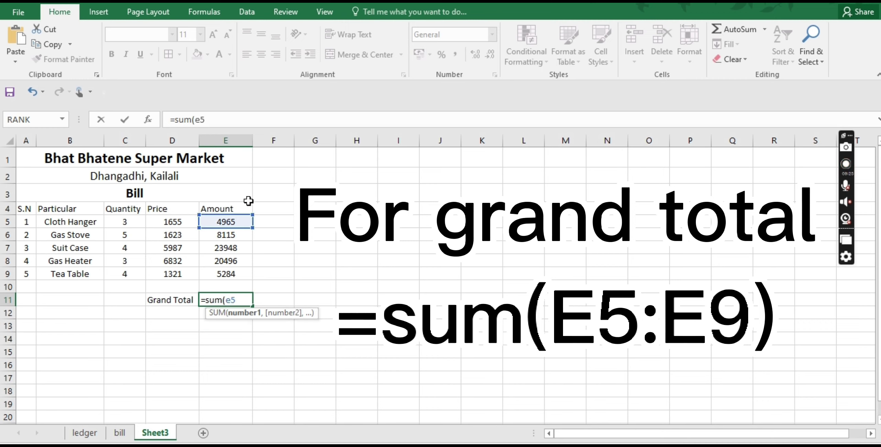
pyautogui.moveTo(253, 227); pyautogui.dragTo(252, 278)
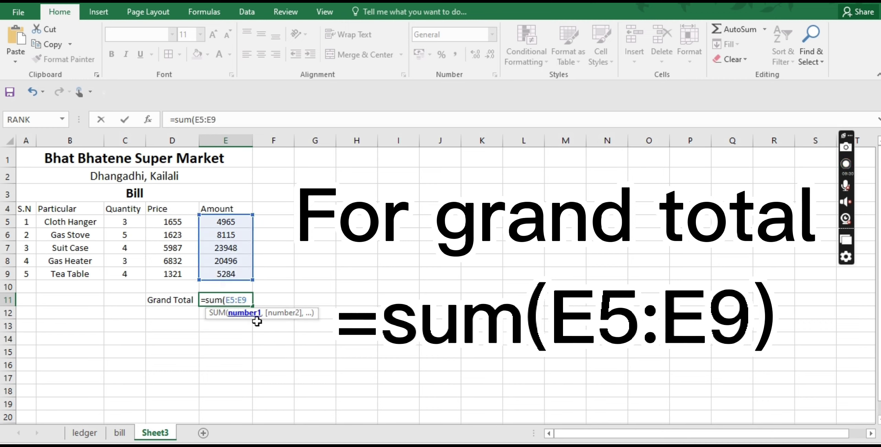
pyautogui.write(')')
pyautogui.press('Return')
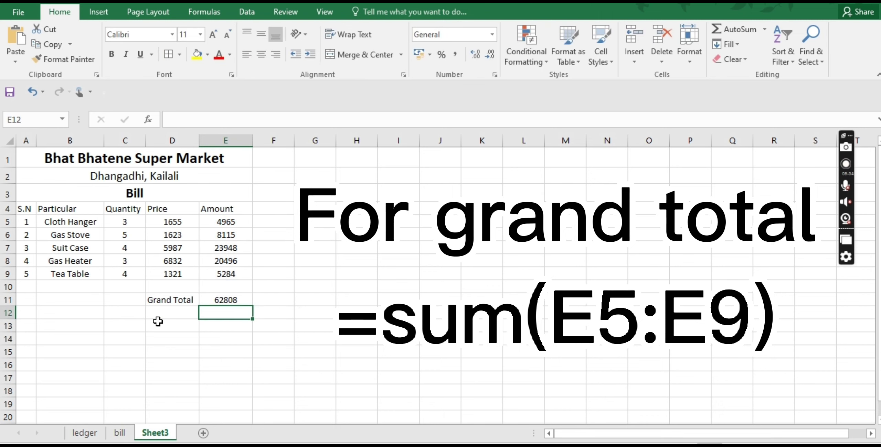
# Enter the label 10% Discount in D12, below Grand Total.
pyautogui.click(167, 311)
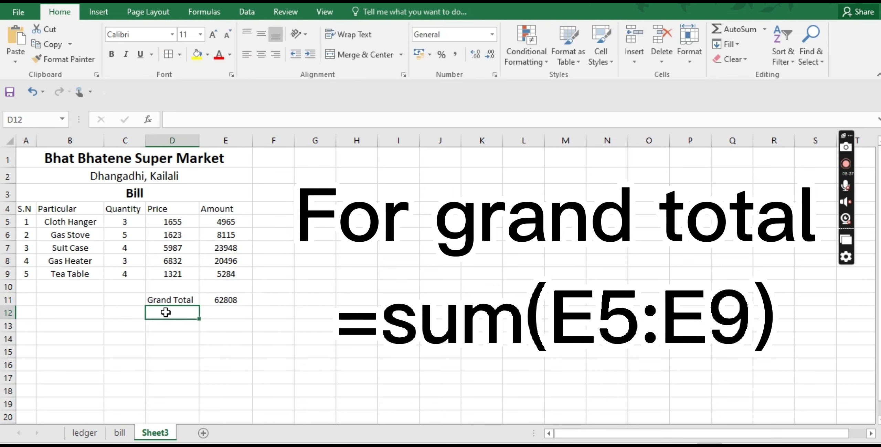
pyautogui.write('D')
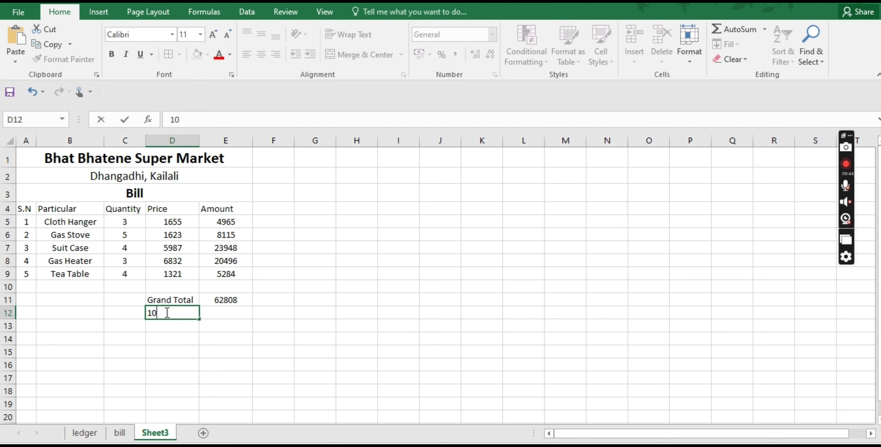
pyautogui.write('% Discount')
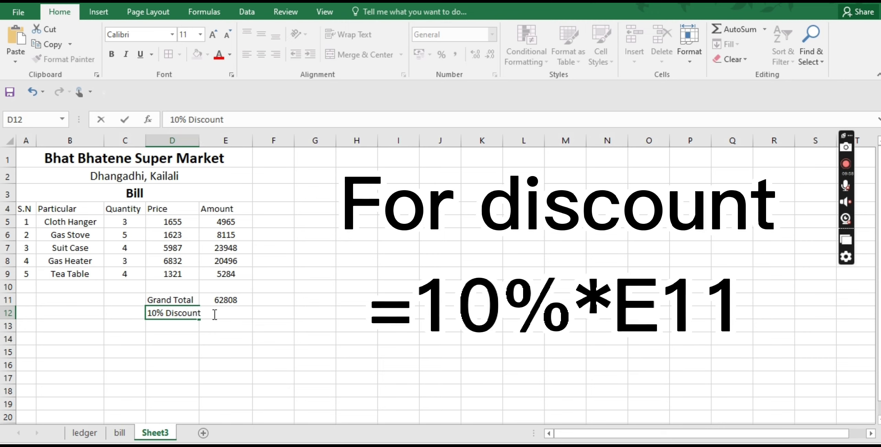
pyautogui.press('Return')
pyautogui.press('Up')
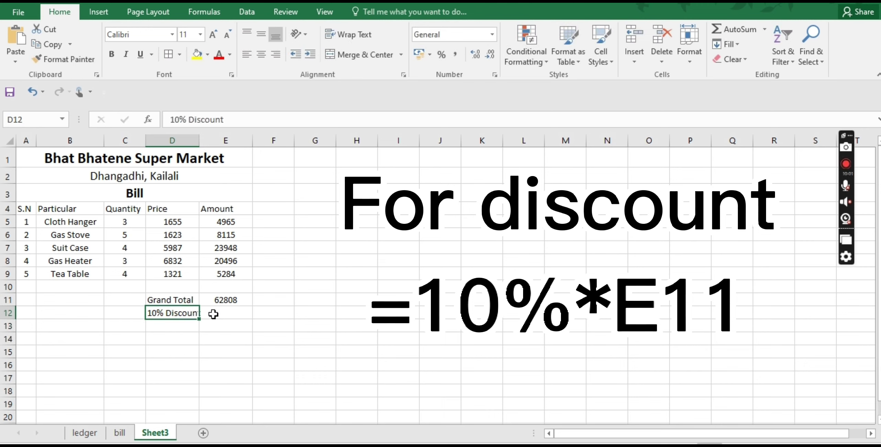
# Calculate the discount in E12 with the formula =10%*E11.
pyautogui.click(214, 314)
pyautogui.doubleClick(214, 314)
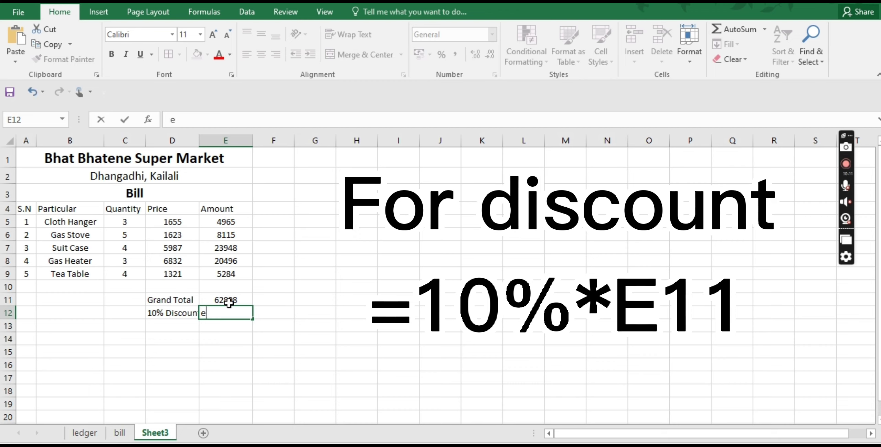
pyautogui.write('e')
pyautogui.press('BackSpace')
pyautogui.write('=')
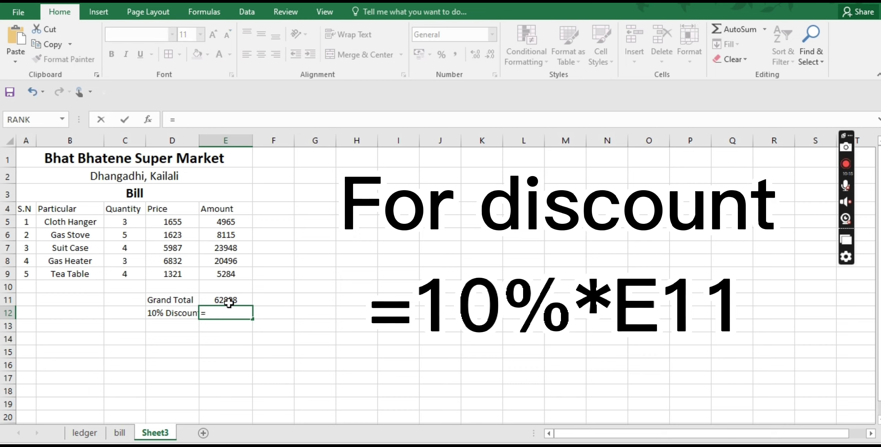
pyautogui.write('1e11')
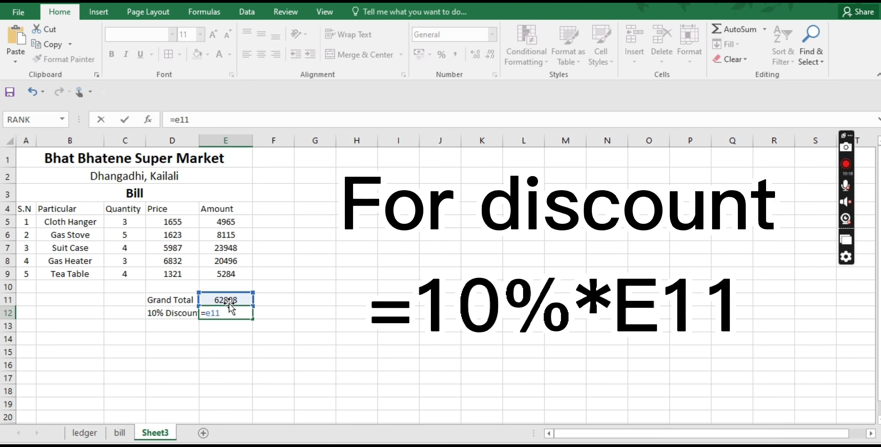
pyautogui.press('BackSpace')
pyautogui.press('BackSpace')
pyautogui.press('BackSpace')
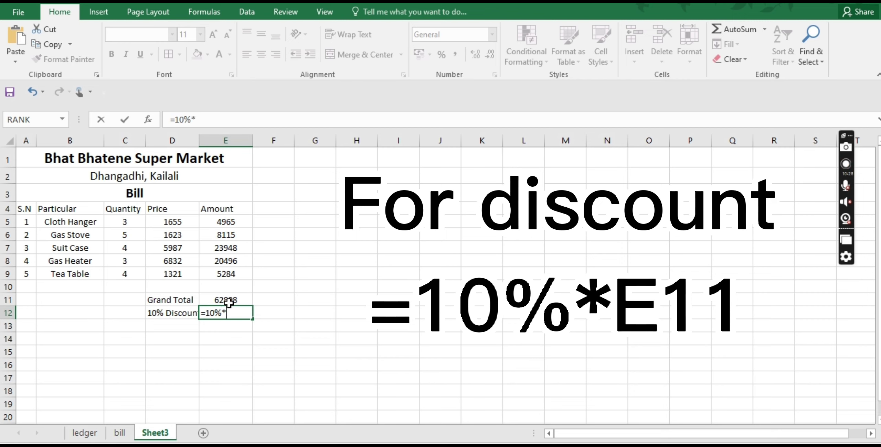
pyautogui.write('10%*e11')
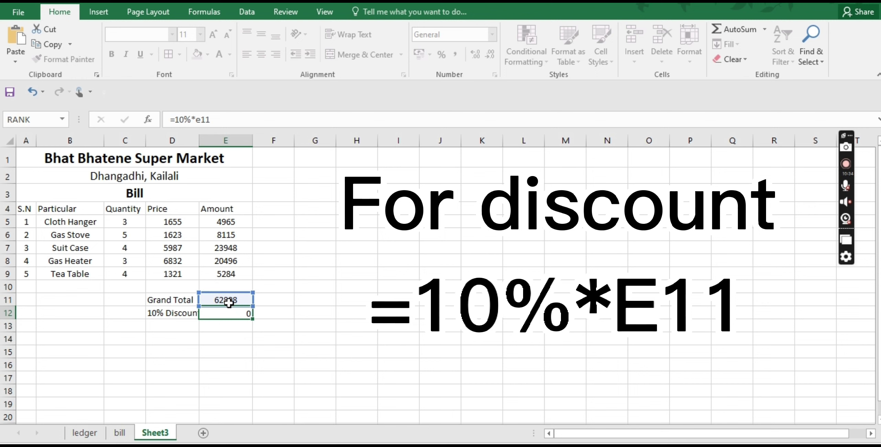
pyautogui.press('Return')
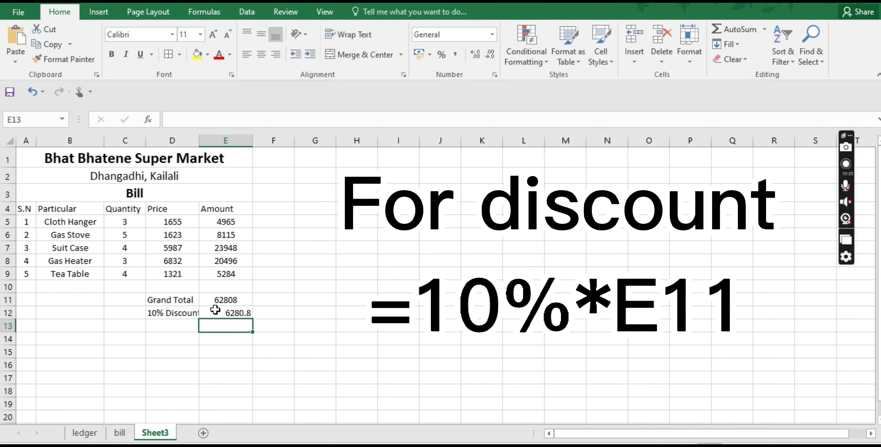
# Enter the label Paying Amount in D13 and calculate it in E13 with the formula =E11-E12.
pyautogui.click(173, 326)
pyautogui.write('P')
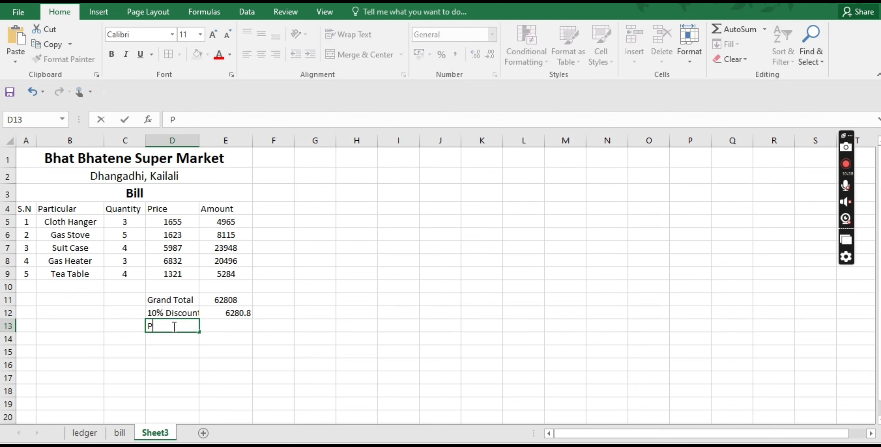
pyautogui.write('aying Amount')
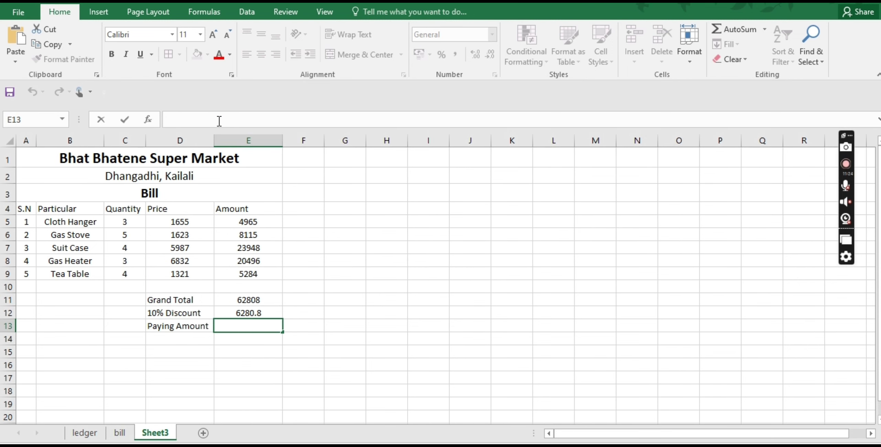
pyautogui.write('=e')
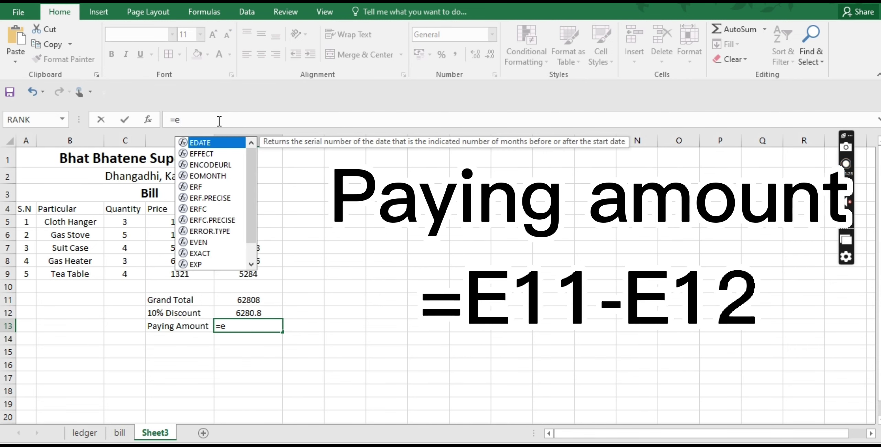
pyautogui.write('11')
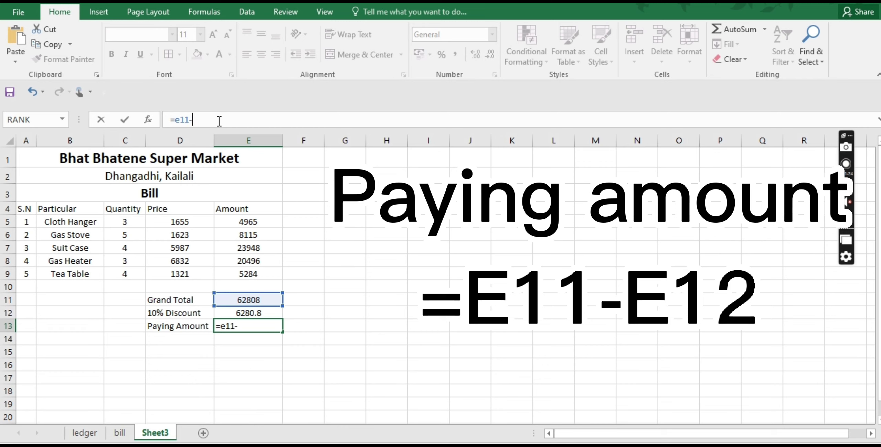
pyautogui.write('-e12')
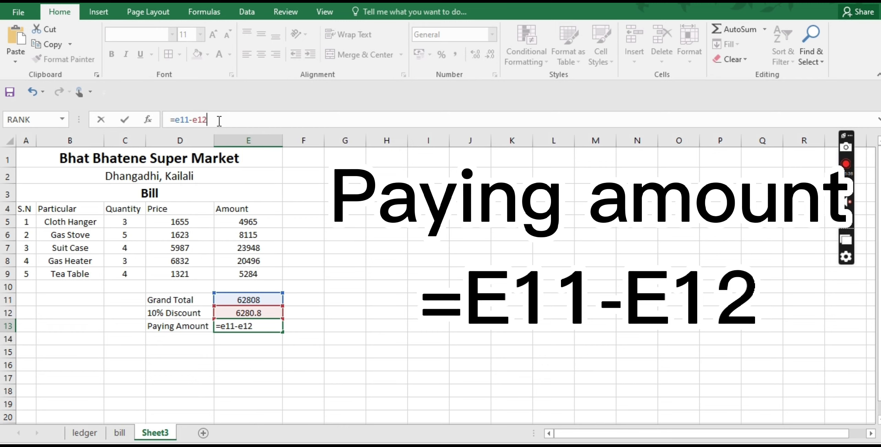
pyautogui.press('Return')
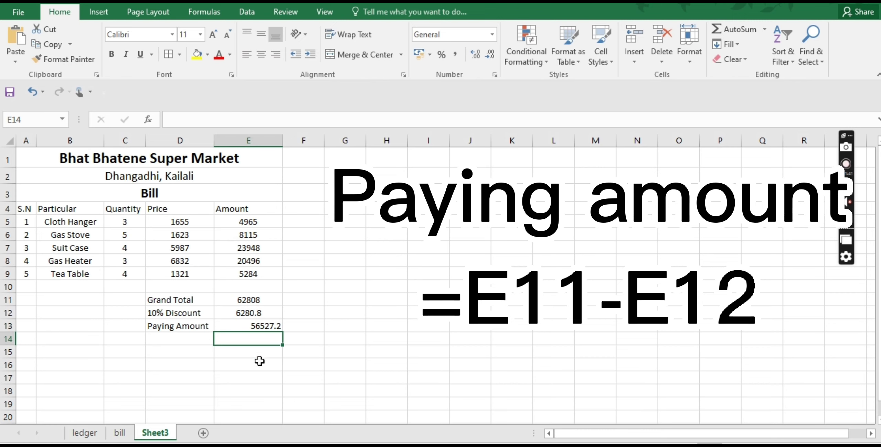
# Center the paying amount value in E13 horizontally.
pyautogui.click(172, 341)
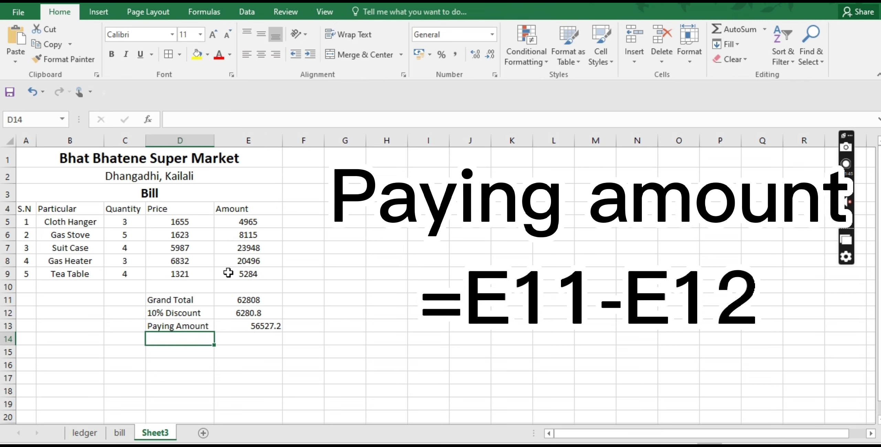
pyautogui.click(246, 325)
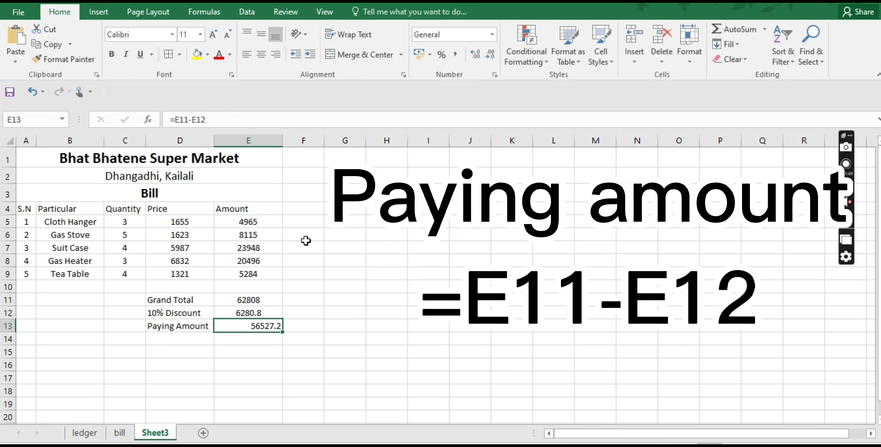
pyautogui.click(268, 57)
# Apply outside borders around the whole bill, cells A1:E13.
pyautogui.click(27, 158)
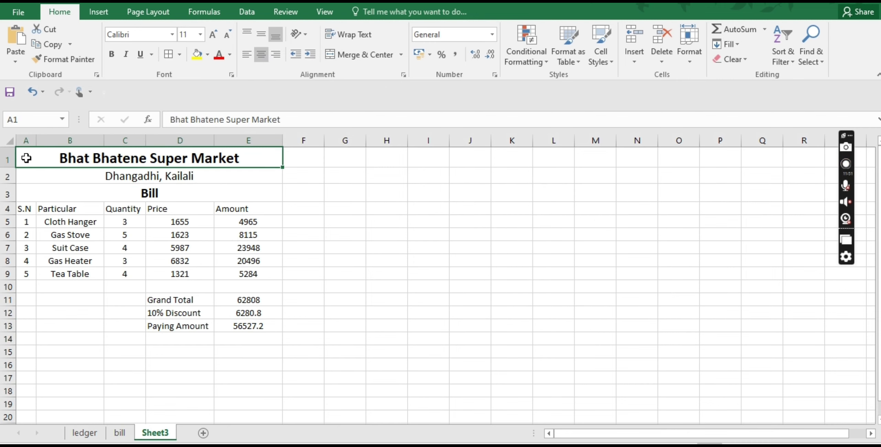
pyautogui.moveTo(27, 158); pyautogui.dragTo(241, 325)
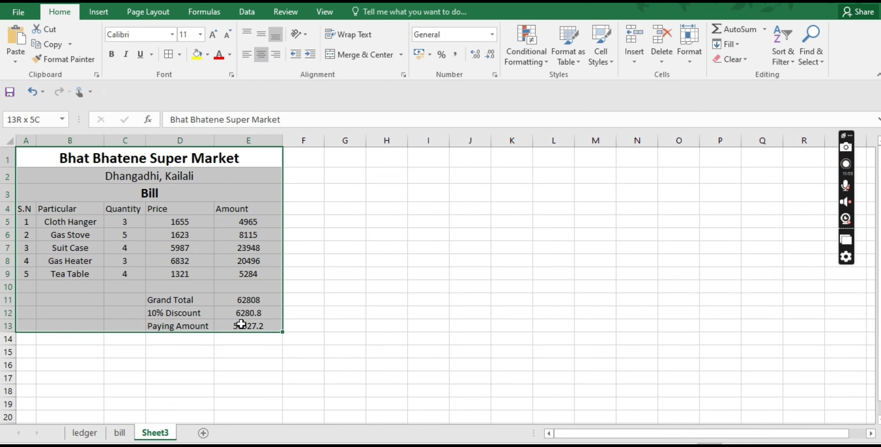
pyautogui.click(180, 54)
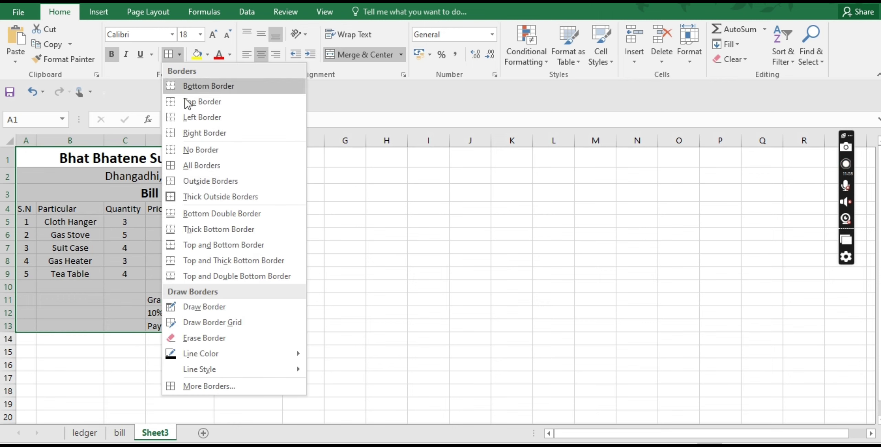
pyautogui.click(197, 182)
pyautogui.click(44, 221)
pyautogui.click(27, 209)
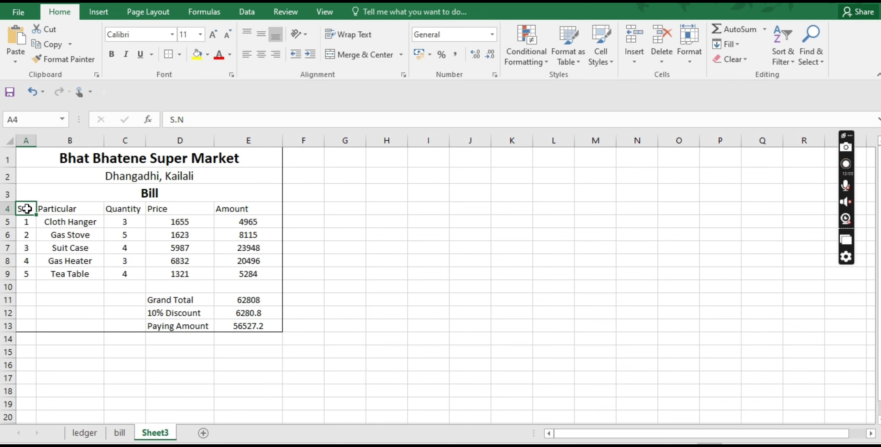
pyautogui.moveTo(27, 208)
pyautogui.mouseDown()
pyautogui.moveTo(175, 231)
pyautogui.moveTo(242, 291)
pyautogui.moveTo(236, 328)
pyautogui.mouseUp()
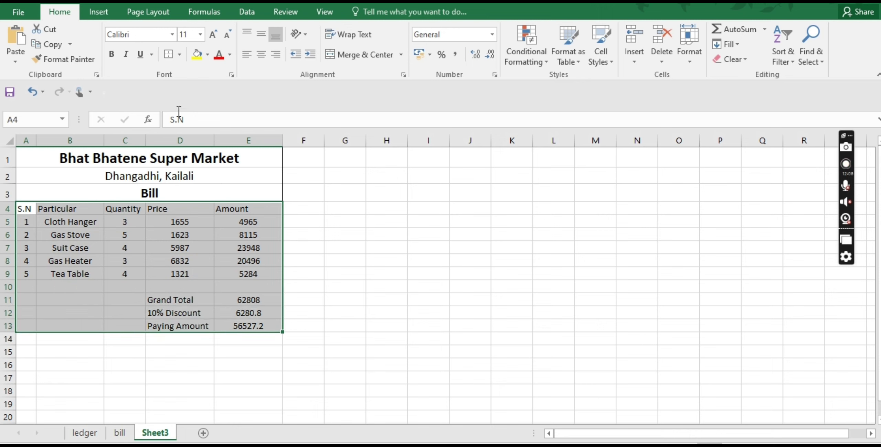
pyautogui.click(180, 54)
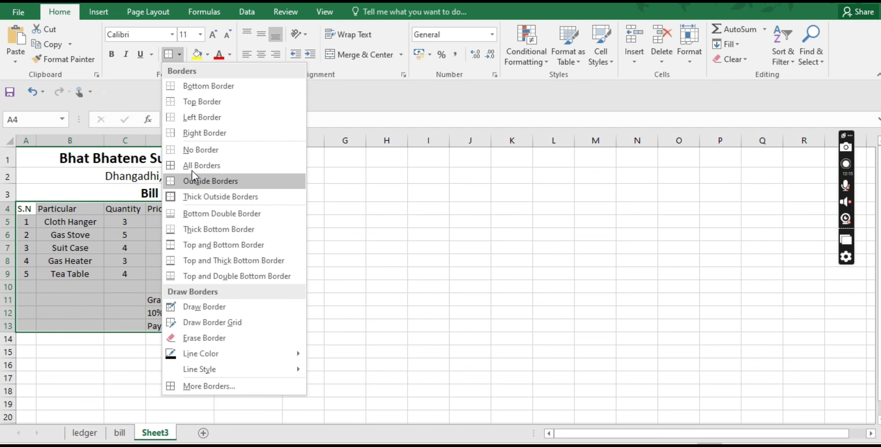
pyautogui.click(77, 274)
pyautogui.click(35, 225)
# Apply all borders to the item table in A4:E9, from the S.N header row through the Tea Table row.
pyautogui.moveTo(22, 209); pyautogui.dragTo(227, 279)
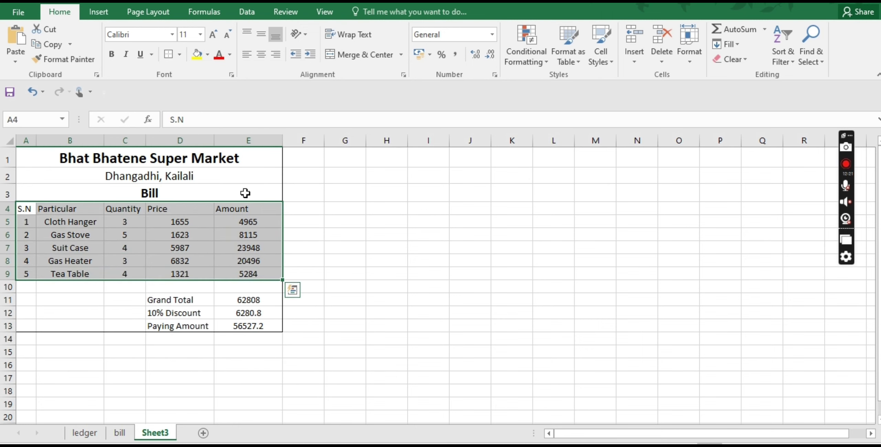
pyautogui.click(179, 54)
pyautogui.click(202, 165)
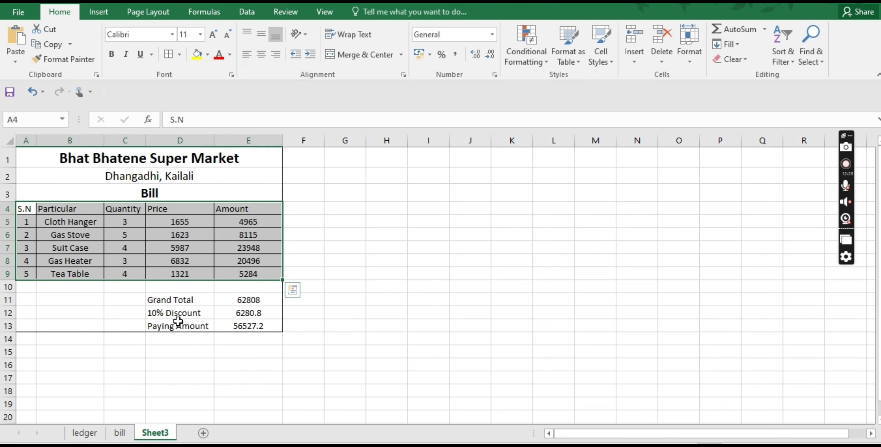
# Apply all borders to the totals block in D11:E13, from Grand Total through Paying Amount.
pyautogui.click(156, 301)
pyautogui.moveTo(156, 302)
pyautogui.mouseDown()
pyautogui.moveTo(228, 331)
pyautogui.moveTo(239, 325)
pyautogui.mouseUp()
pyautogui.click(169, 55)
pyautogui.click(348, 313)
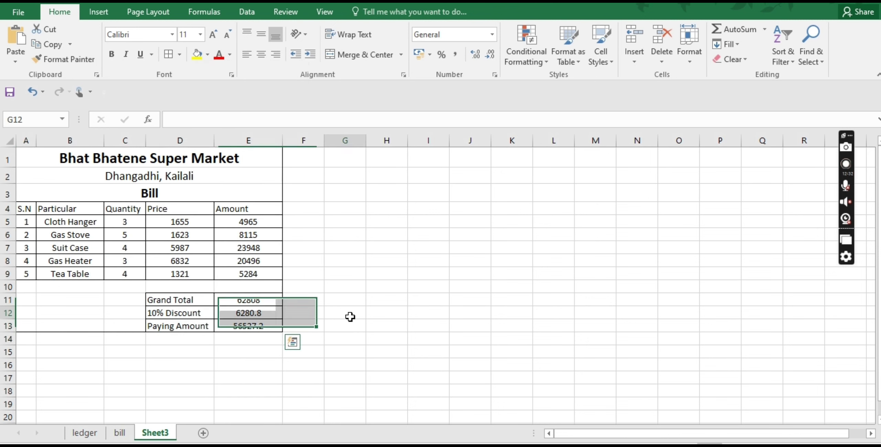
# Fill the Bhat Bhatene Super Market title cell with yellow and the Bill heading cell in row 3 with light green.
pyautogui.click(47, 158)
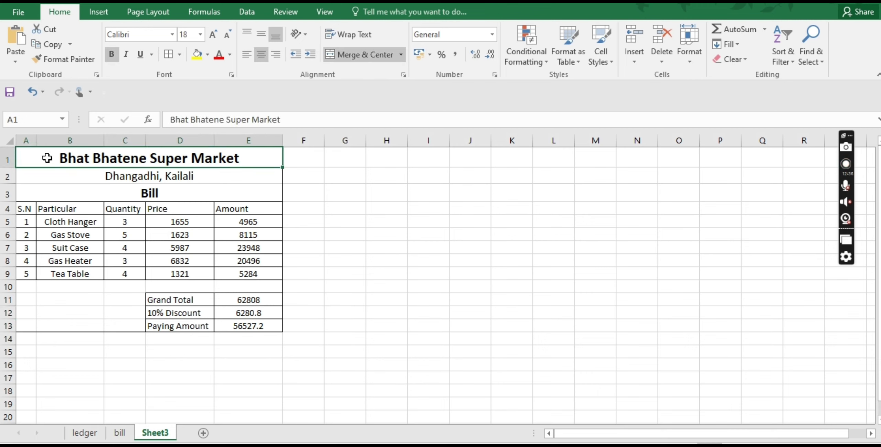
pyautogui.click(197, 54)
pyautogui.click(126, 179)
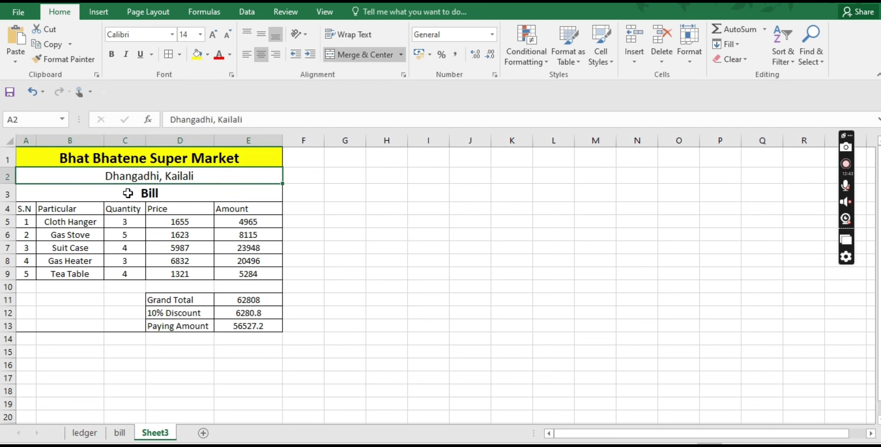
pyautogui.click(126, 193)
pyautogui.click(207, 54)
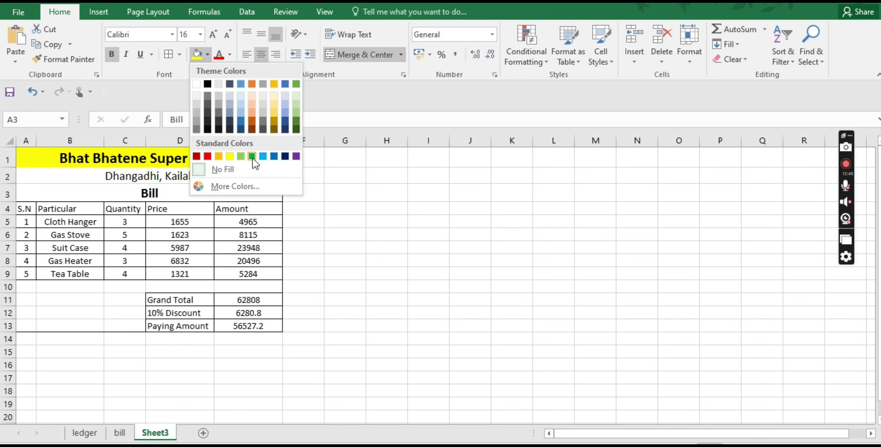
pyautogui.click(241, 157)
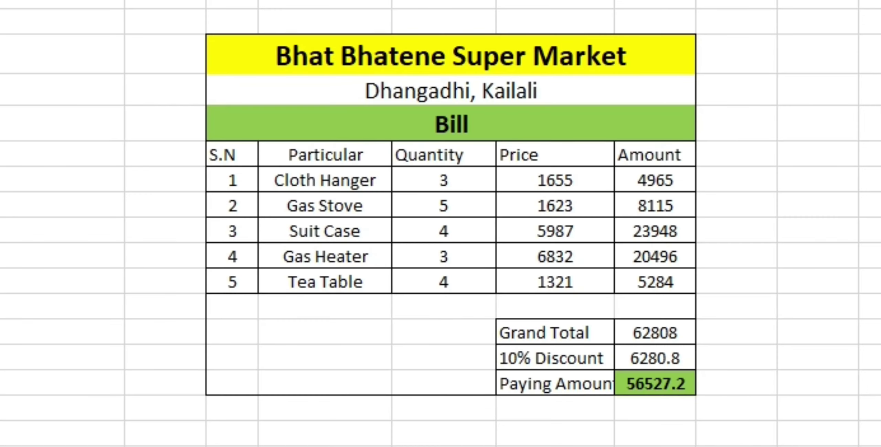